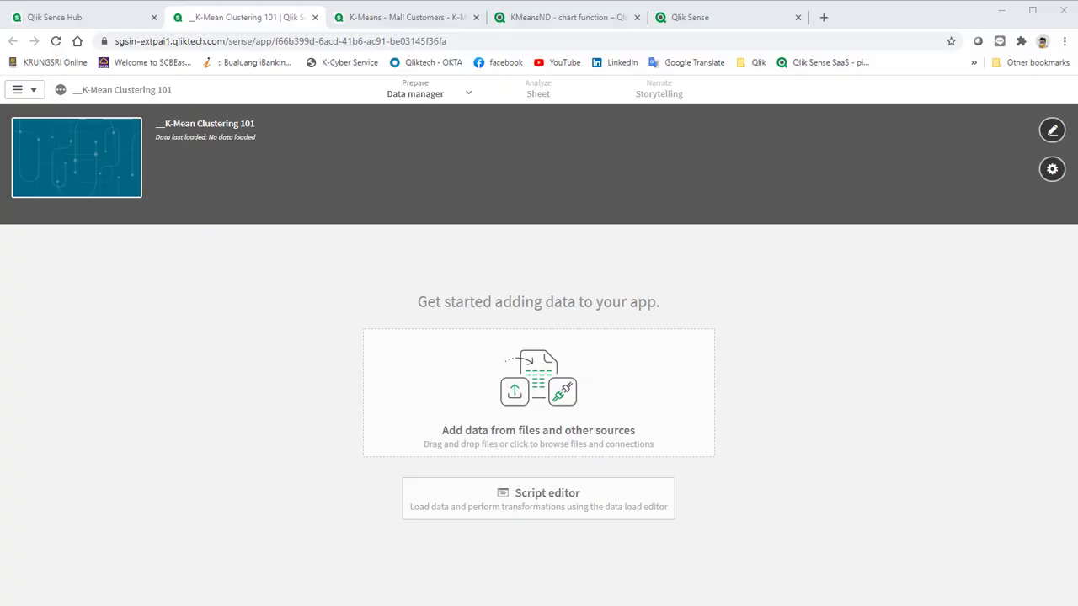
- Preview Mall_Customers.csv from File locations > Sample Data Sources > K-Means
{"action": "left_click", "coordinate": [629, 388]}
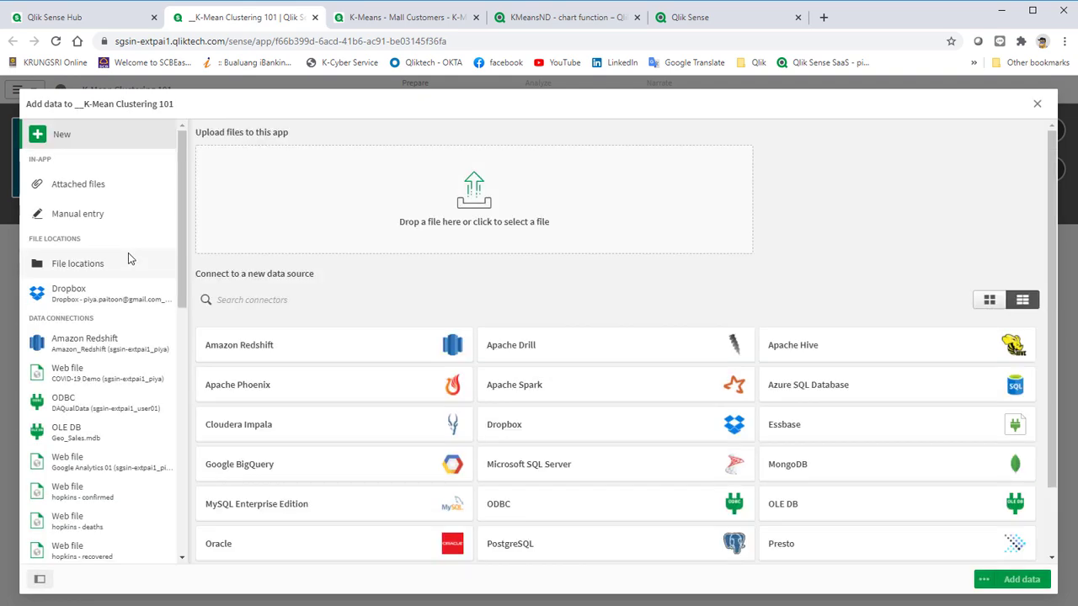
{"action": "left_click", "coordinate": [128, 261]}
{"action": "scroll", "coordinate": [329, 378], "scroll_direction": "down", "scroll_amount": 5}
{"action": "left_click", "coordinate": [329, 377]}
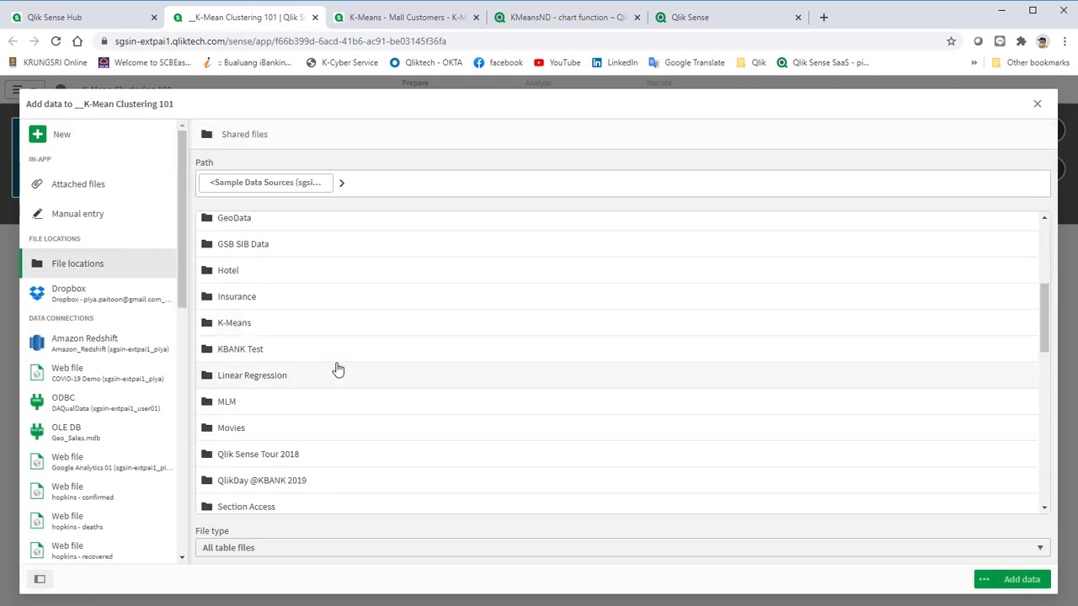
{"action": "left_click", "coordinate": [314, 330]}
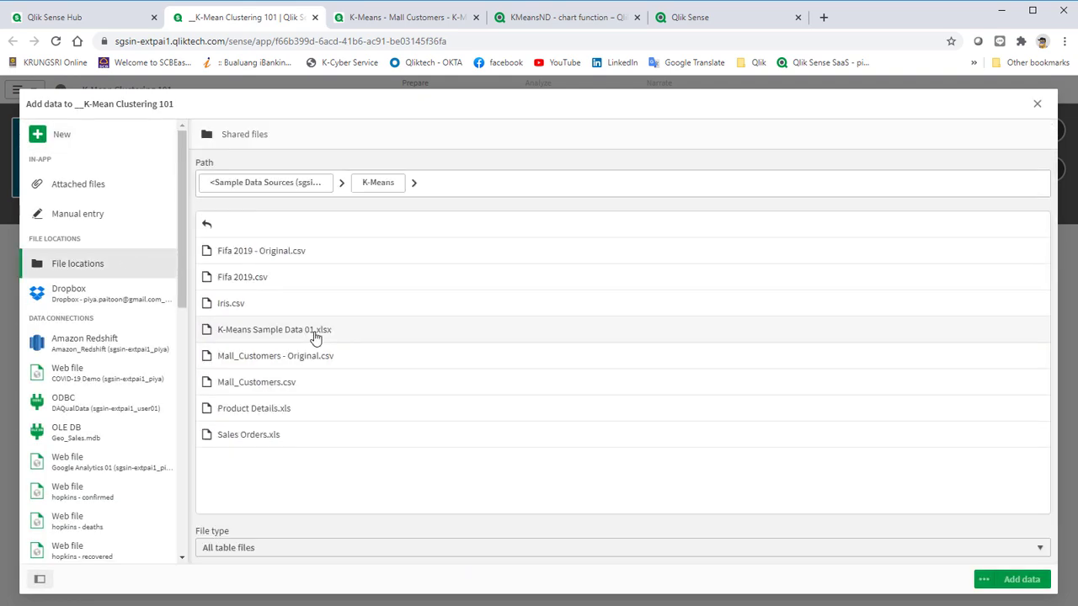
{"action": "left_click", "coordinate": [253, 383]}
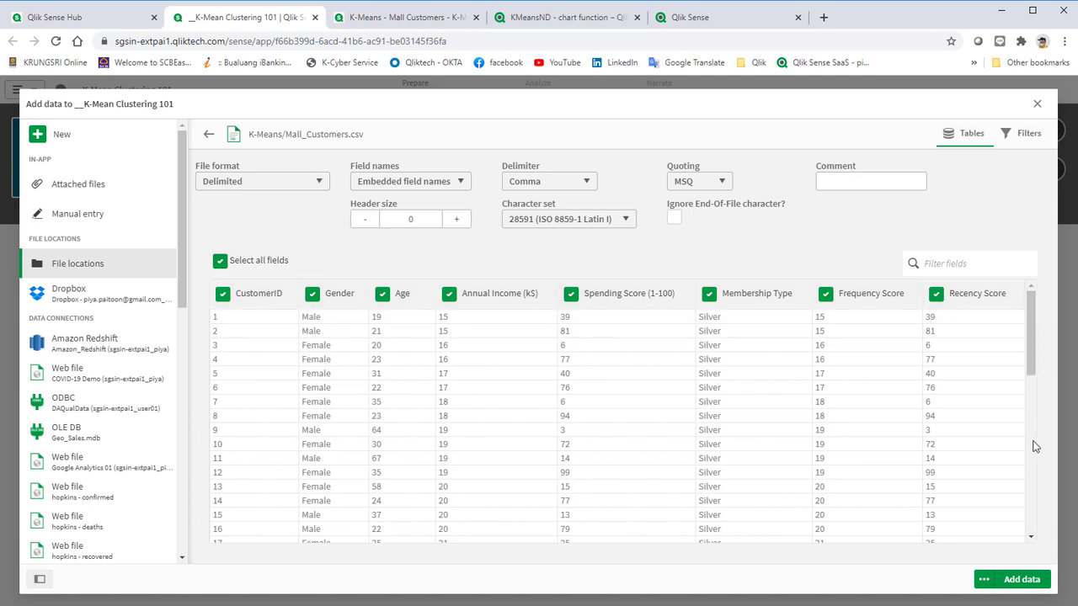
- Load the Mall_Customers table, then edit My new sheet with Narrow grid spacing
{"action": "left_click", "coordinate": [1021, 579]}
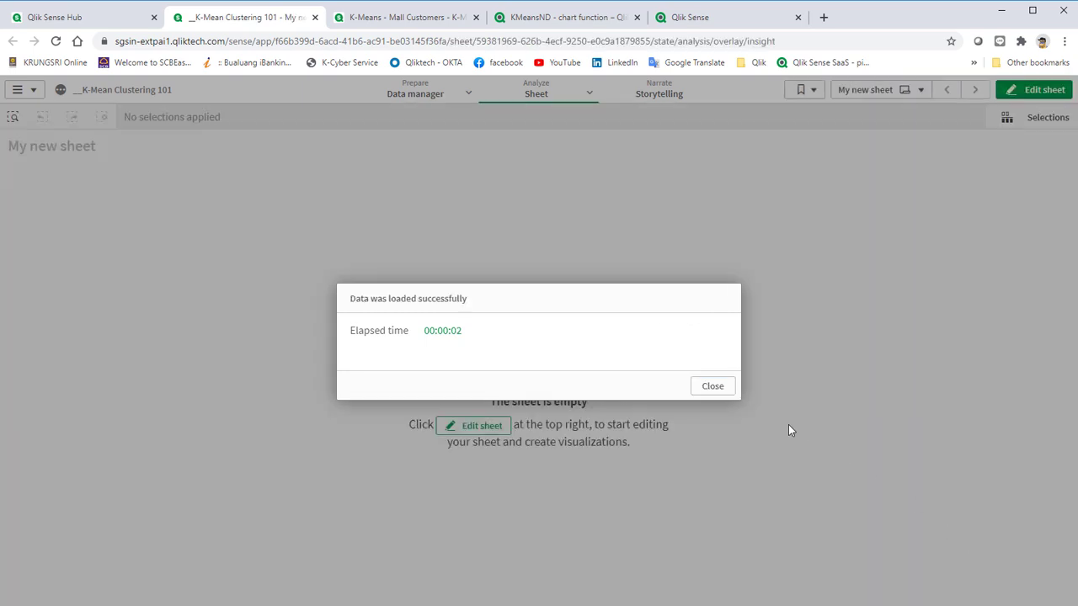
{"action": "left_click", "coordinate": [714, 388]}
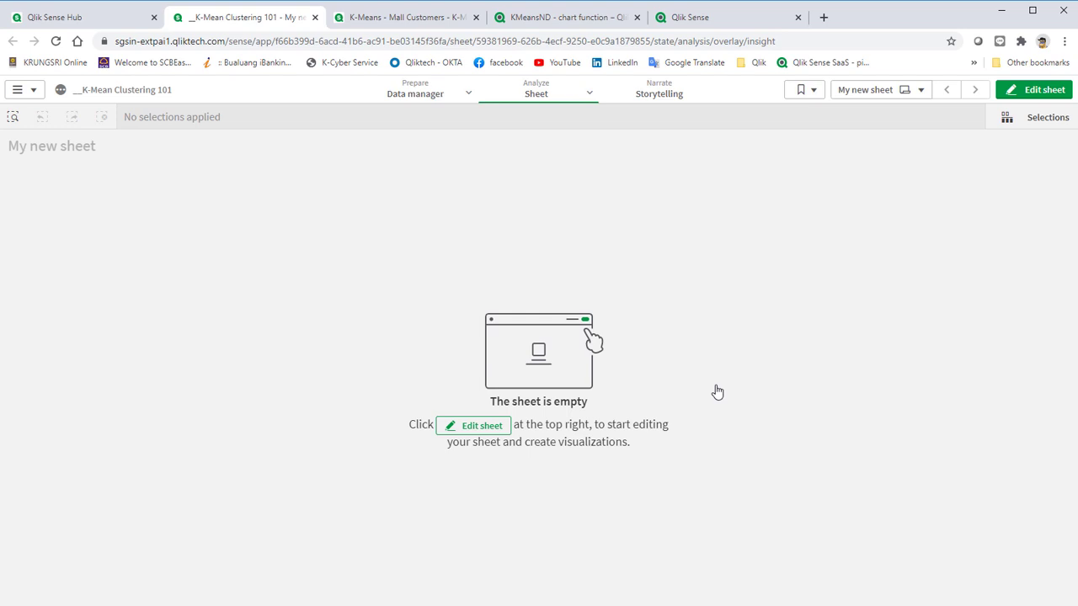
{"action": "left_click", "coordinate": [1039, 91]}
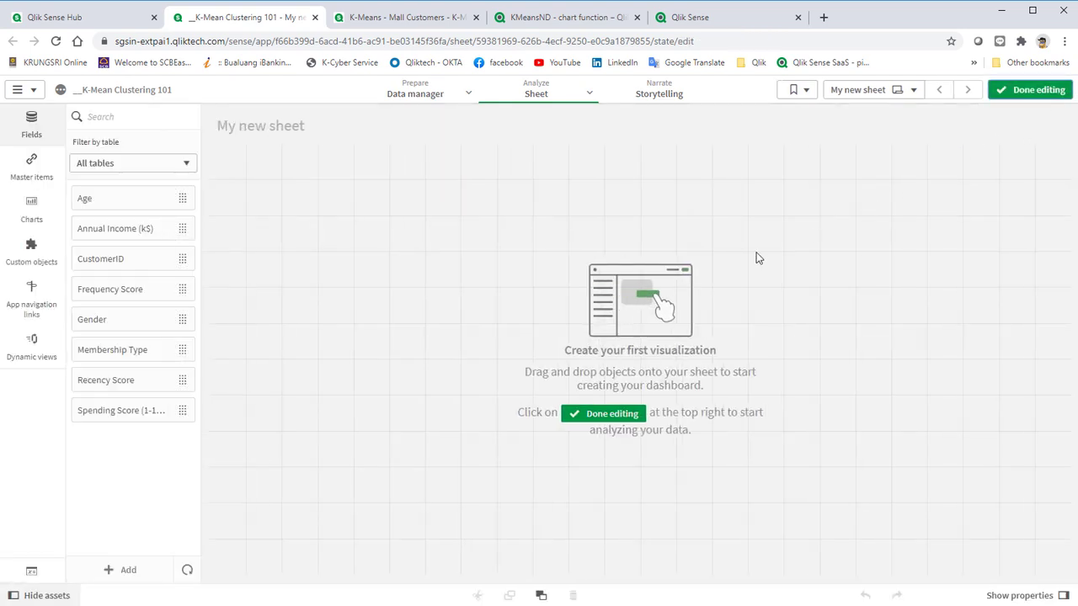
{"action": "left_click", "coordinate": [942, 478]}
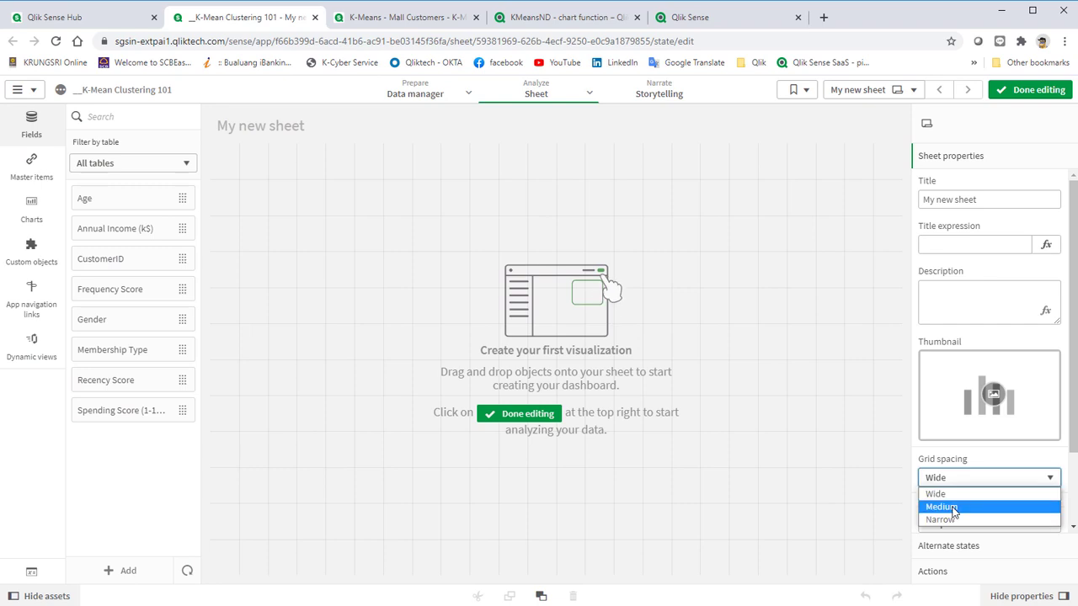
{"action": "left_click", "coordinate": [948, 519]}
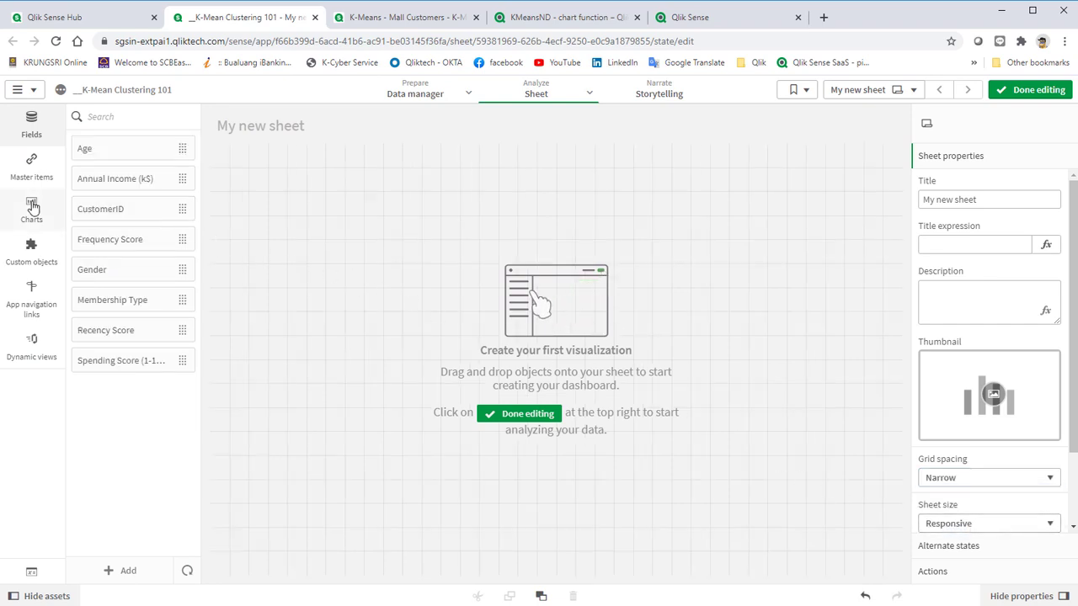
- Place a scatter plot on the sheet and enlarge it to fill the sheet
{"action": "left_click", "coordinate": [32, 206]}
{"action": "scroll", "coordinate": [120, 383], "scroll_direction": "down", "scroll_amount": 3}
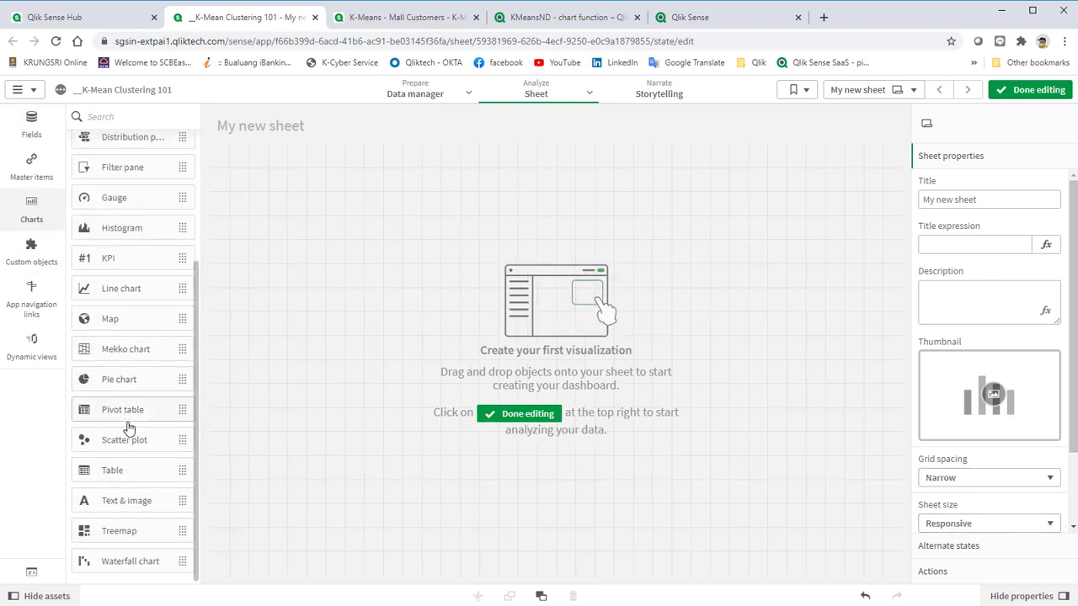
{"action": "left_click_drag", "start_coordinate": [129, 429], "coordinate": [328, 298]}
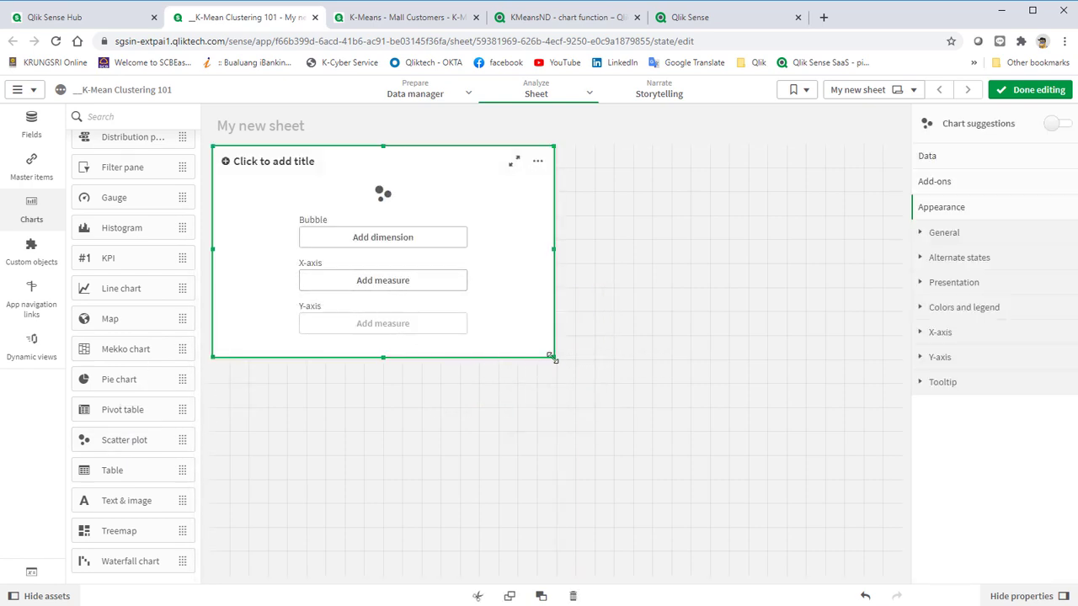
{"action": "left_click_drag", "start_coordinate": [552, 357], "coordinate": [777, 596]}
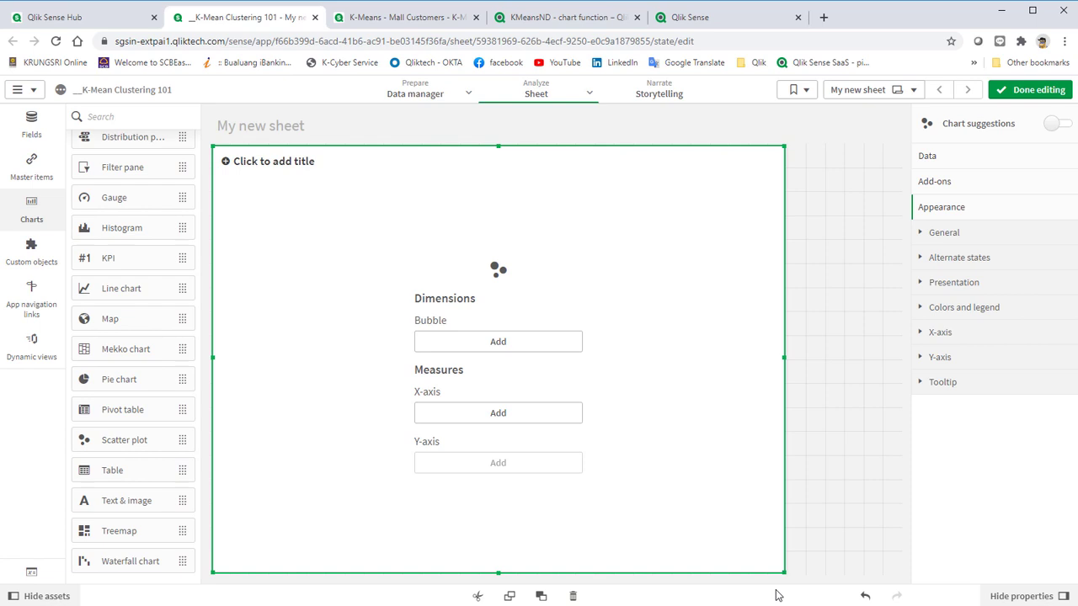
- Set CustomerID as bubble, Avg(Annual Income (k$)) as X and Avg(Spending Score (1-100)) as Y
{"action": "left_click", "coordinate": [538, 342]}
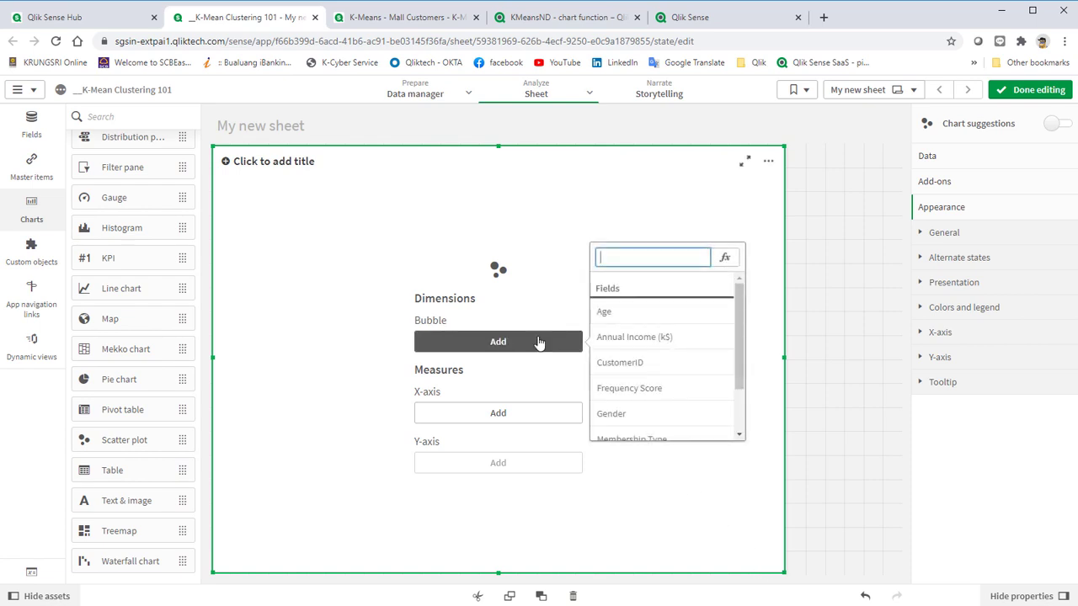
{"action": "left_click", "coordinate": [619, 362]}
{"action": "left_click", "coordinate": [558, 415]}
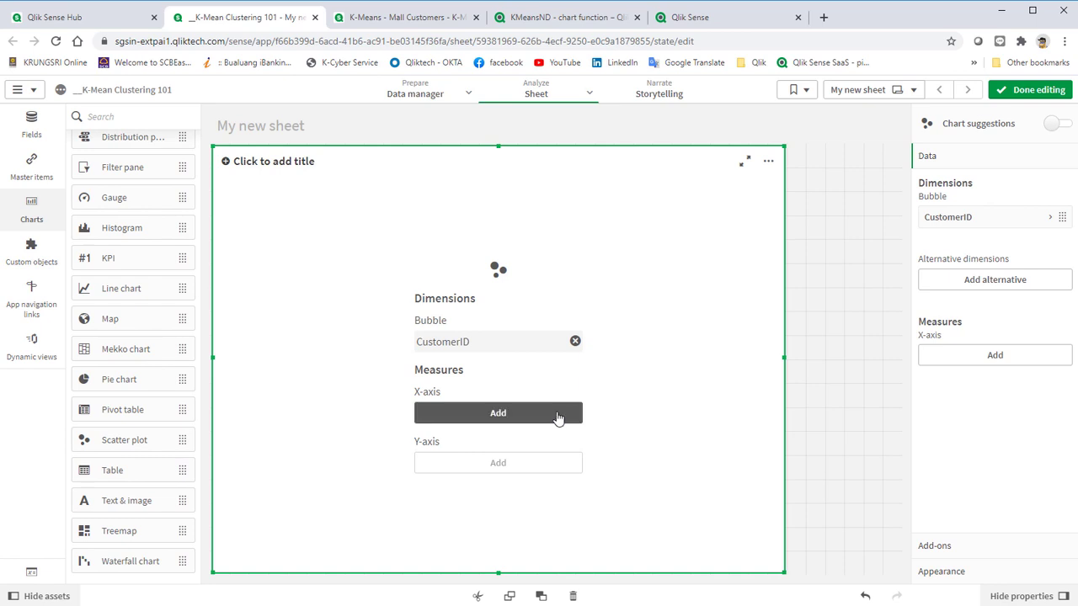
{"action": "left_click", "coordinate": [631, 411]}
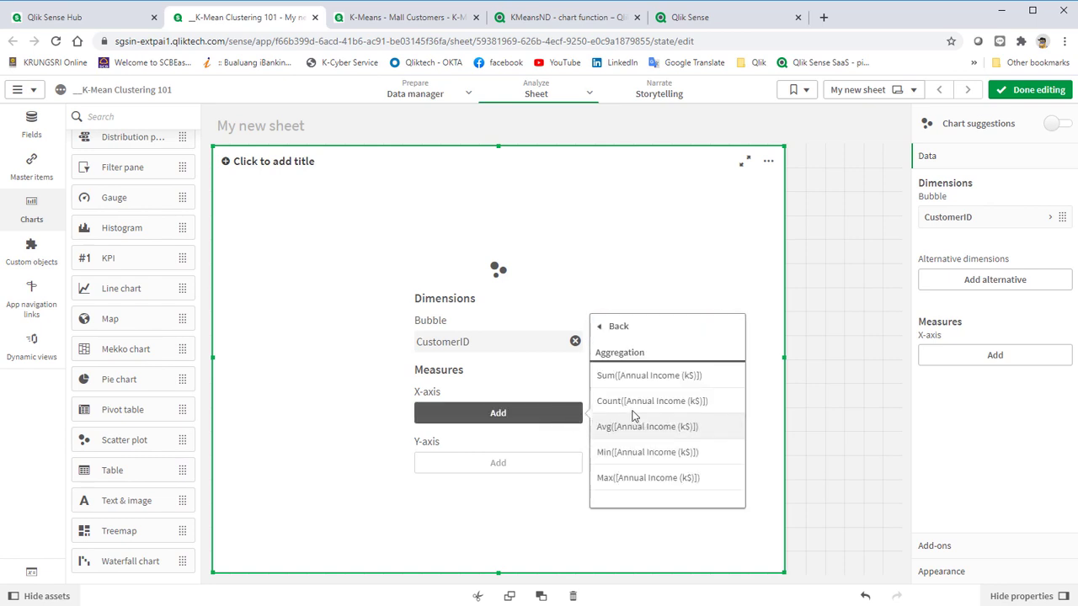
{"action": "left_click", "coordinate": [637, 427]}
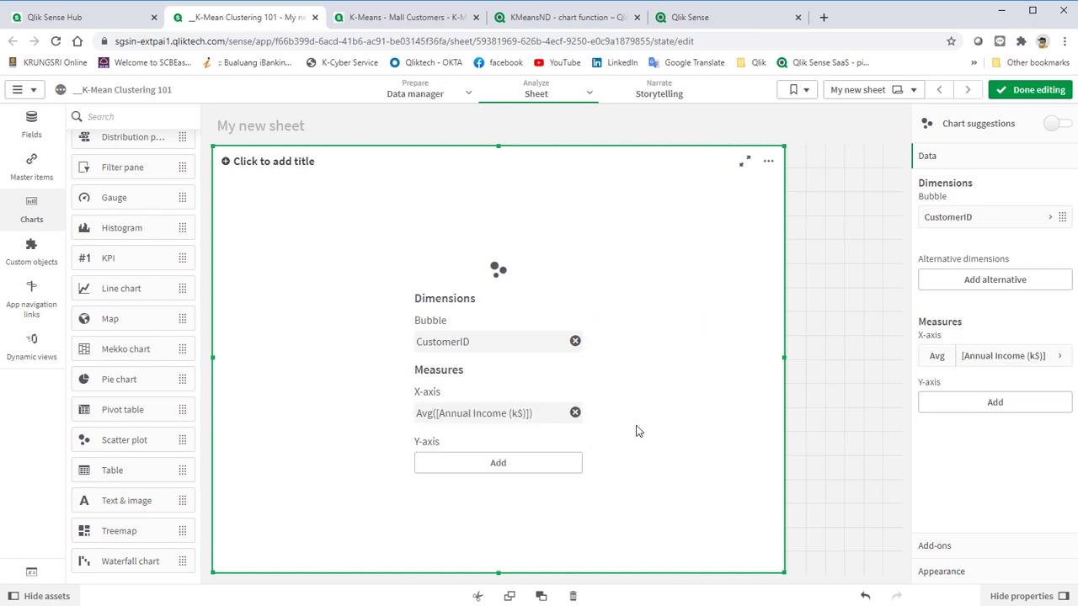
{"action": "left_click", "coordinate": [548, 469]}
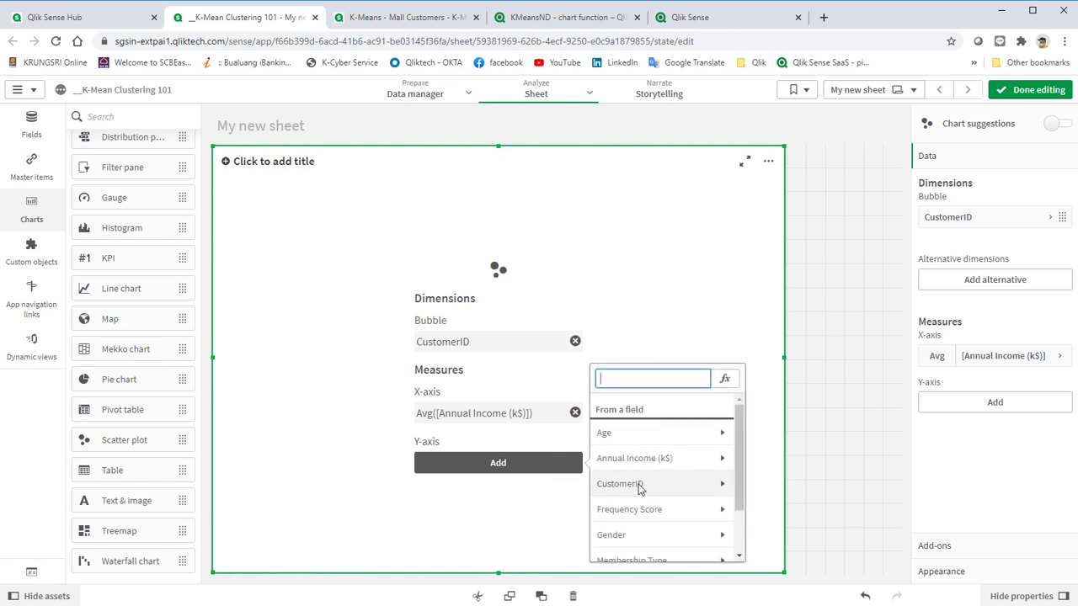
{"action": "scroll", "coordinate": [638, 486], "scroll_direction": "down", "scroll_amount": 2}
{"action": "left_click", "coordinate": [648, 550]}
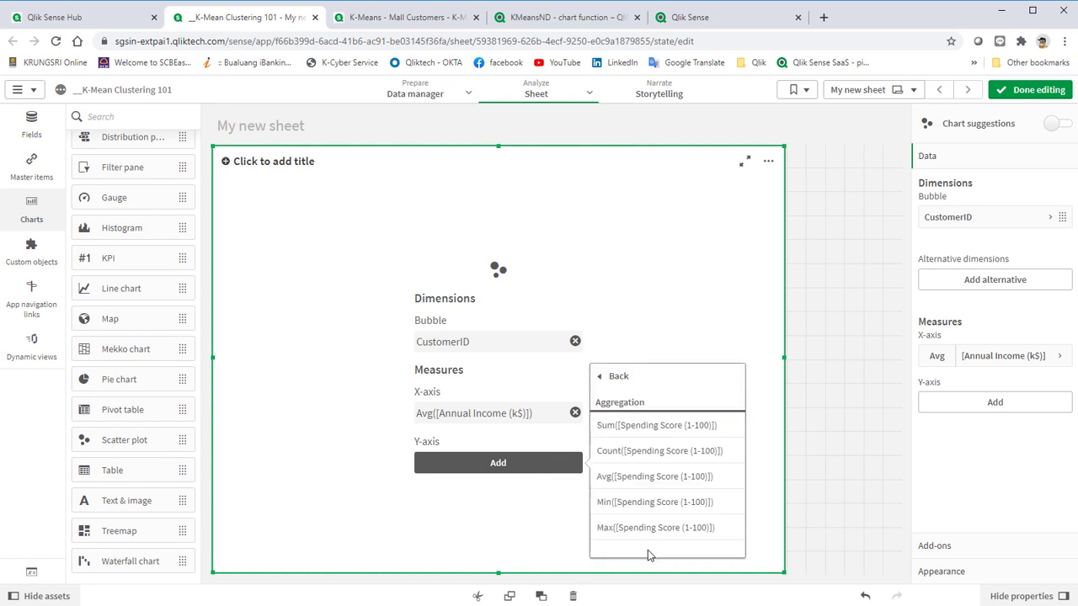
{"action": "left_click", "coordinate": [652, 478]}
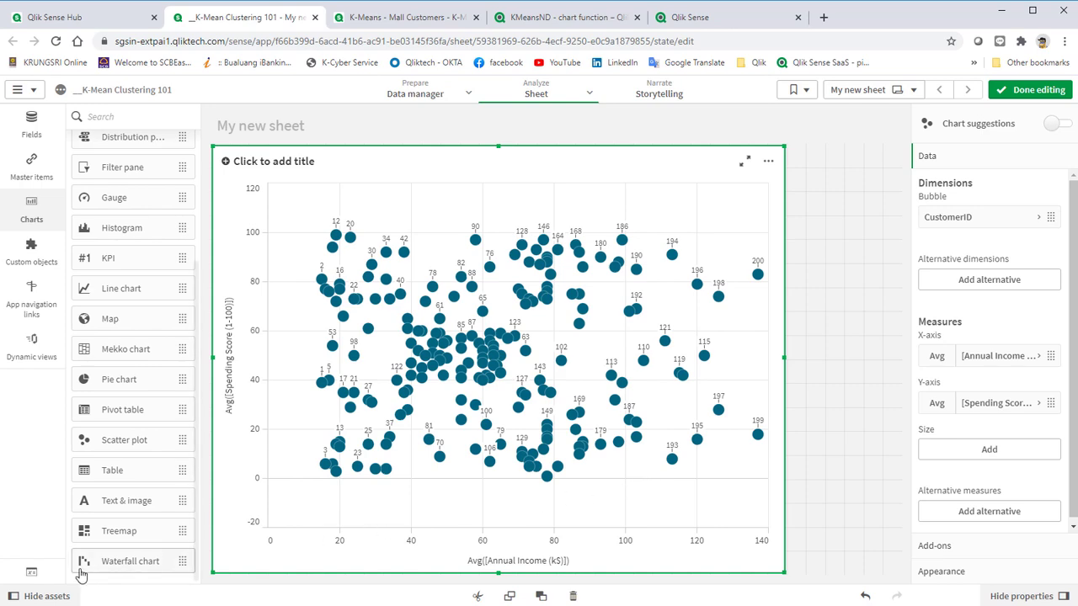
- Create the variable vCluster with definition 4 in the Variables dialog
{"action": "left_click", "coordinate": [33, 573]}
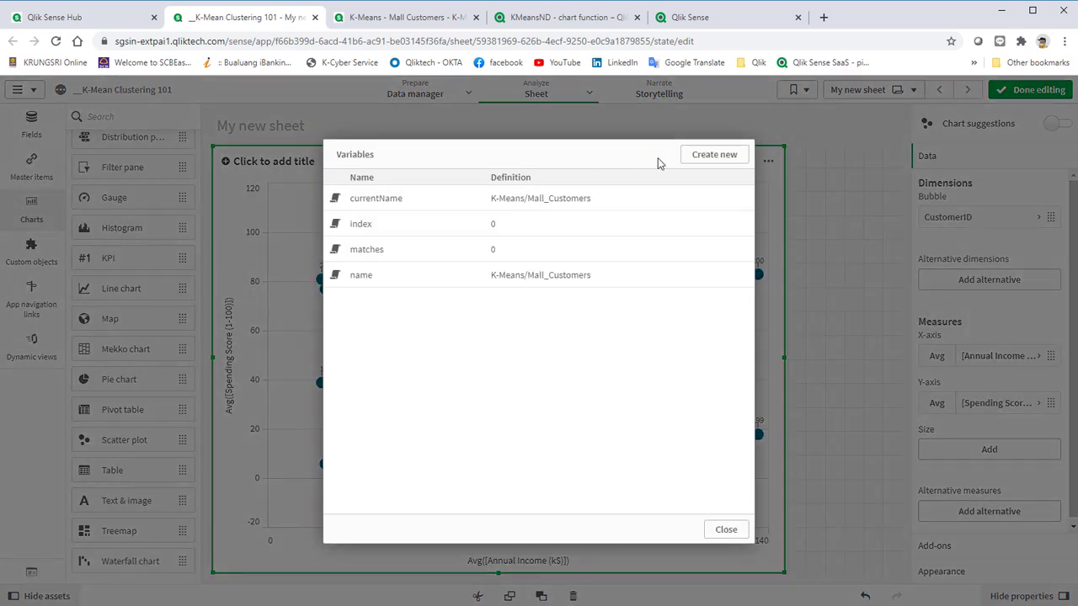
{"action": "left_click", "coordinate": [713, 155]}
{"action": "type", "text": "v"}
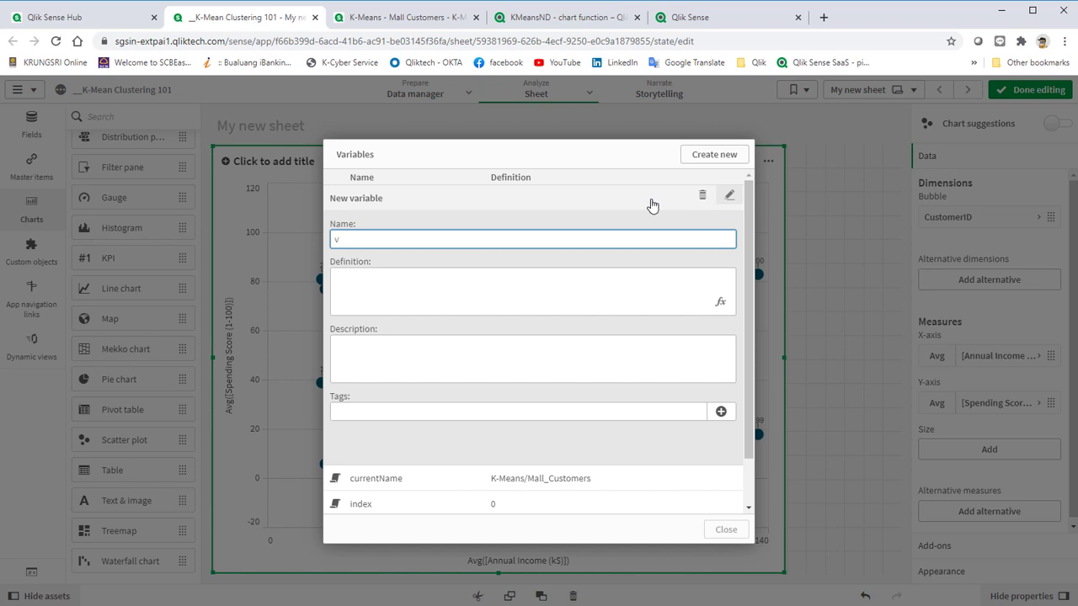
{"action": "type", "text": "Cluster"}
{"action": "left_click", "coordinate": [636, 284]}
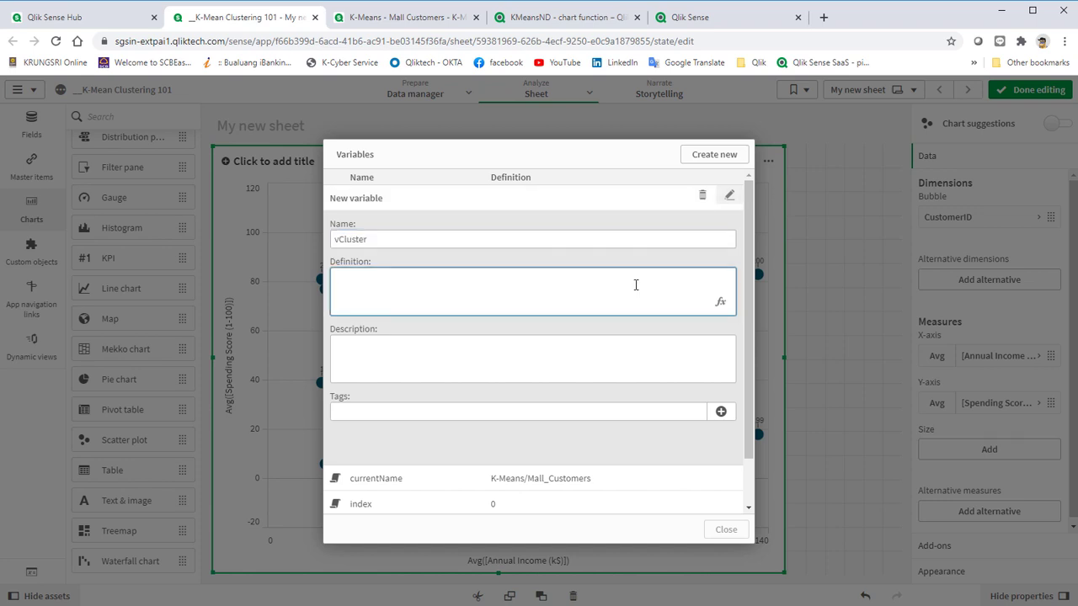
{"action": "type", "text": "4"}
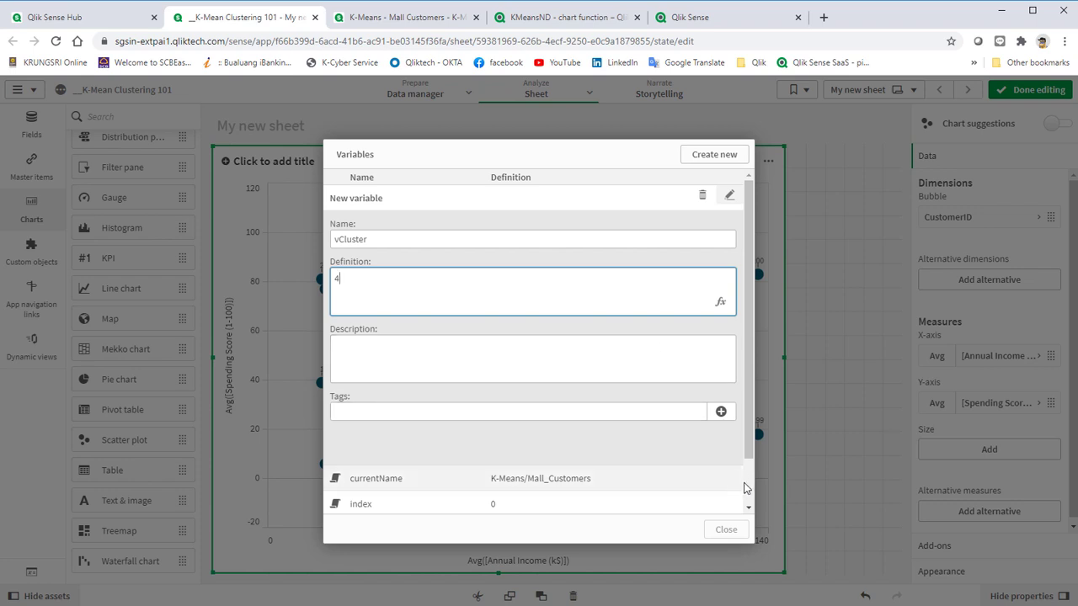
{"action": "left_click", "coordinate": [744, 485]}
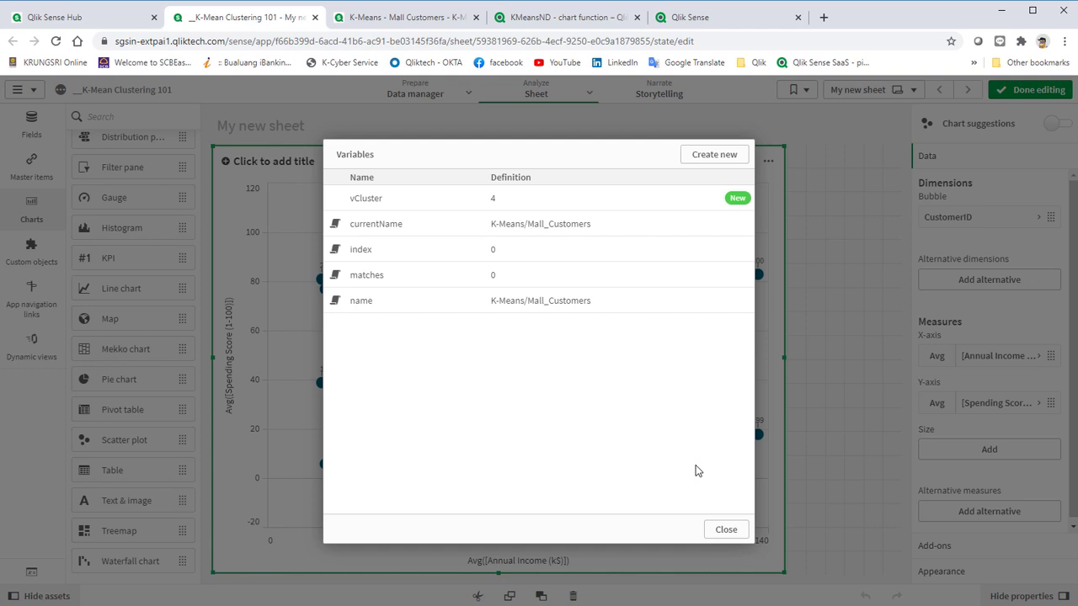
{"action": "left_click", "coordinate": [717, 531]}
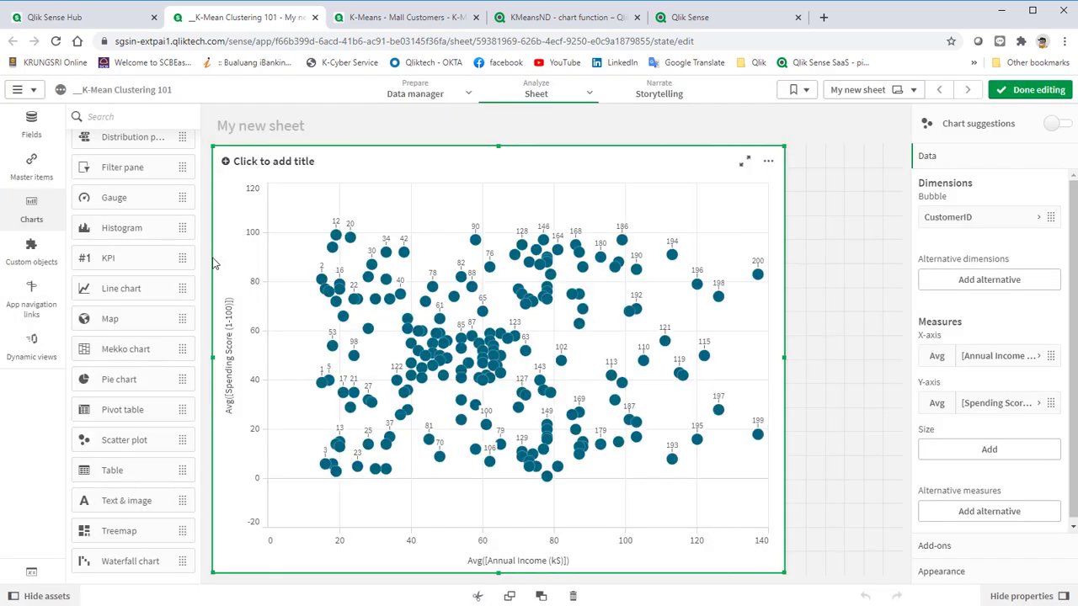
- Place a Qlik Dashboard Variable input right of the chart, bound to vCluster
{"action": "left_click", "coordinate": [32, 248]}
{"action": "left_click", "coordinate": [98, 199]}
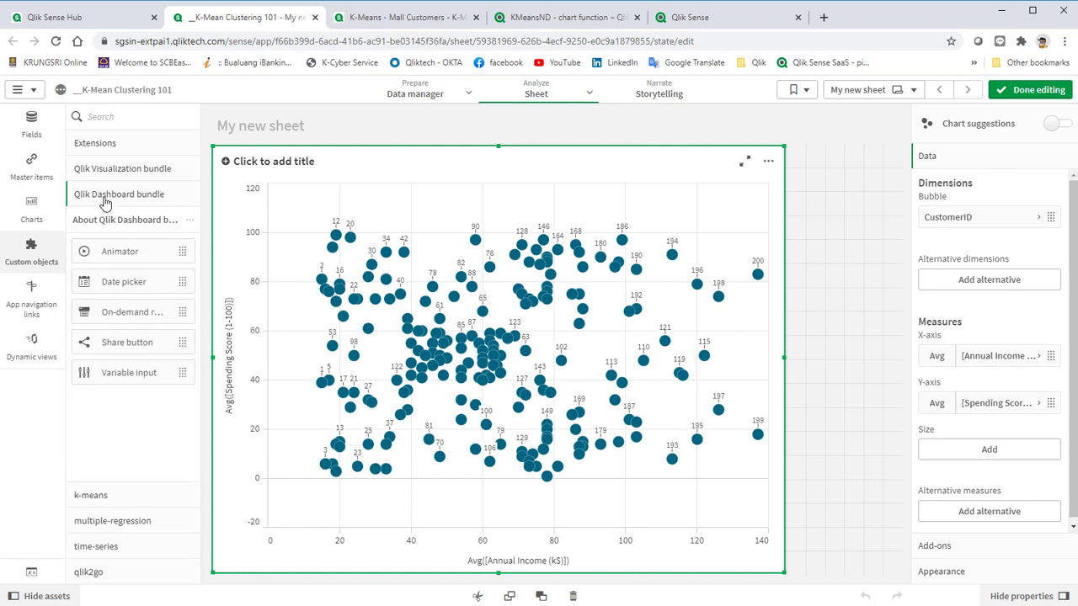
{"action": "left_click_drag", "start_coordinate": [139, 375], "coordinate": [842, 181]}
{"action": "left_click", "coordinate": [974, 210]}
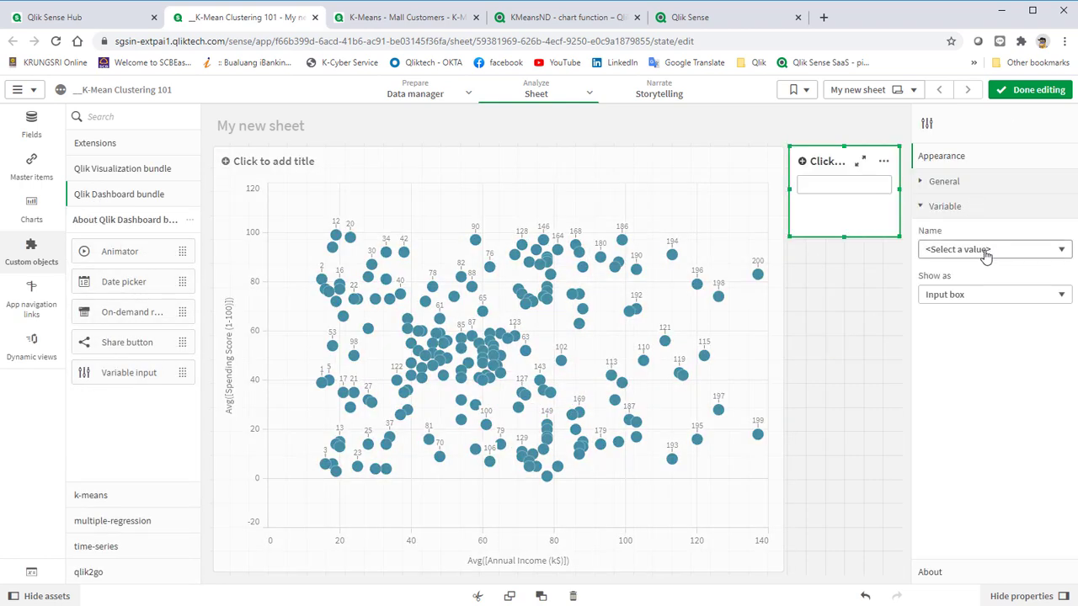
{"action": "left_click", "coordinate": [981, 249]}
{"action": "left_click", "coordinate": [961, 332]}
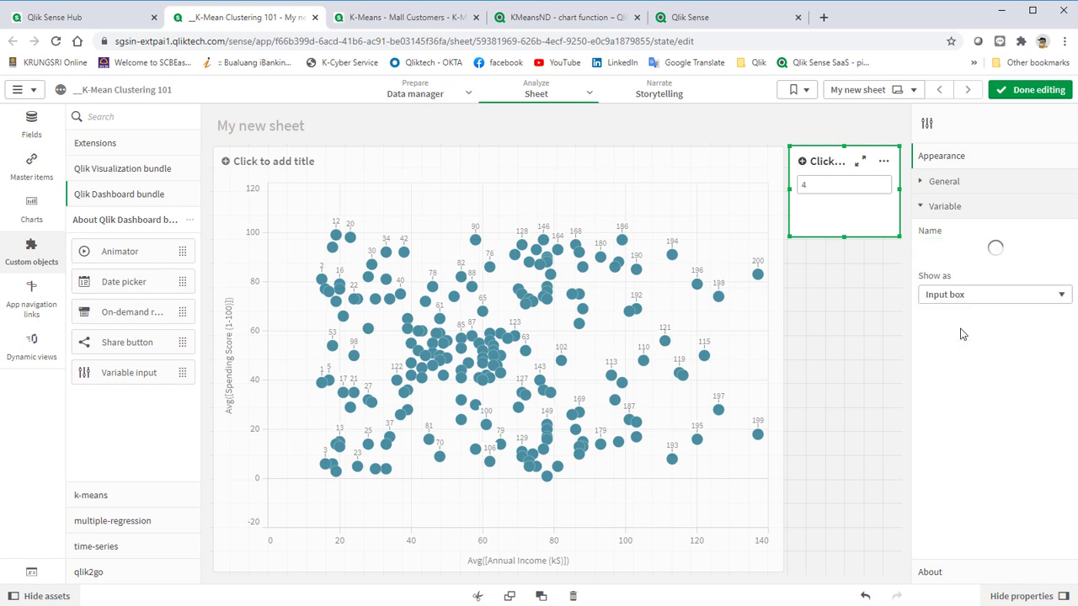
- Show the variable input as a slider with maximum 6 and a slider label
{"action": "left_click", "coordinate": [974, 296]}
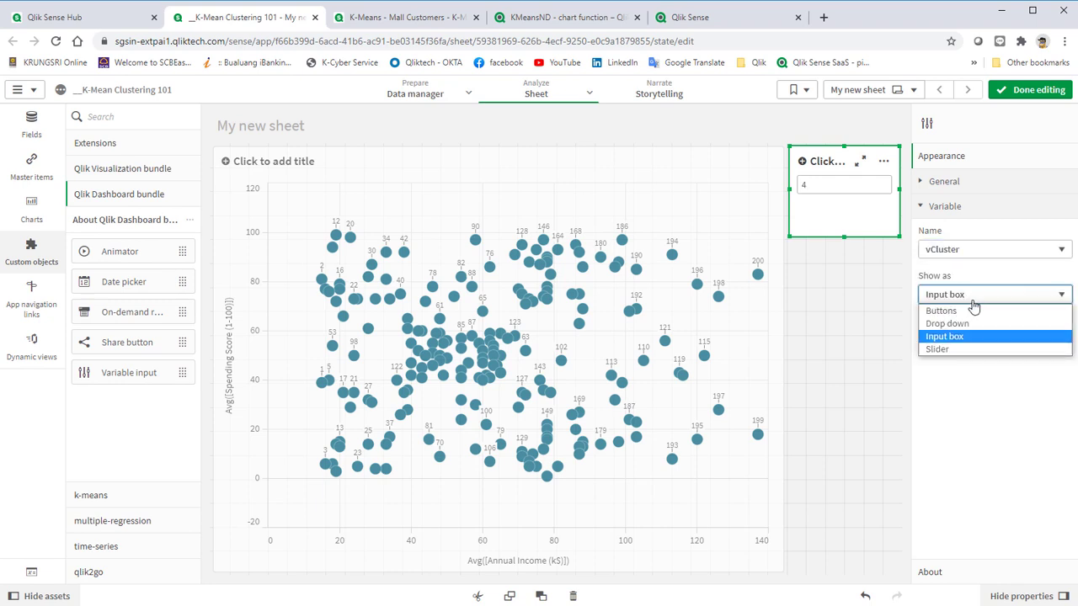
{"action": "left_click", "coordinate": [967, 348]}
{"action": "left_click", "coordinate": [945, 360]}
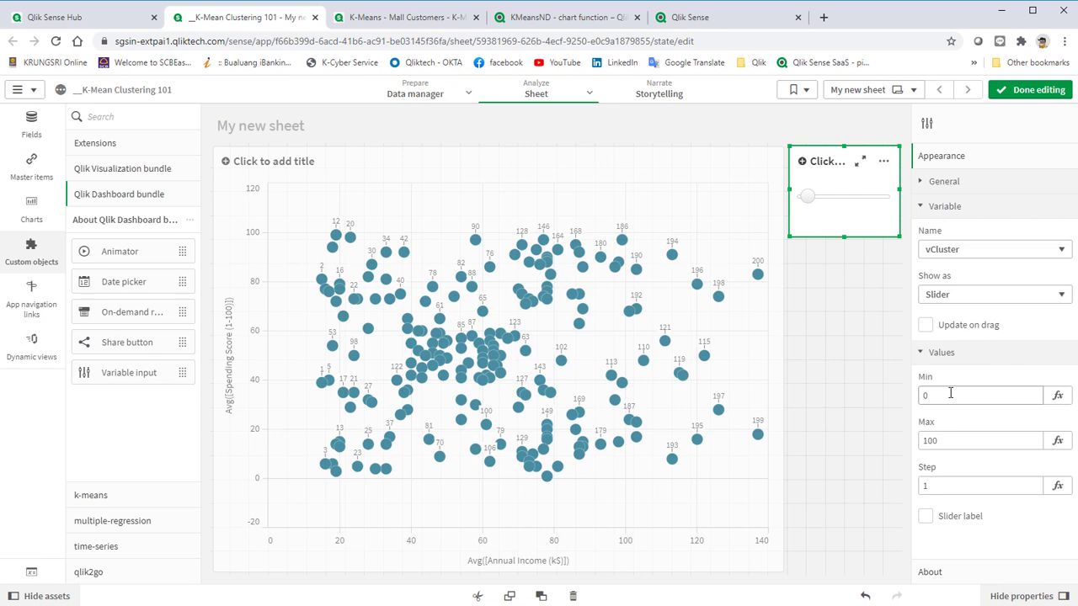
{"action": "left_click_drag", "start_coordinate": [944, 440], "coordinate": [901, 455]}
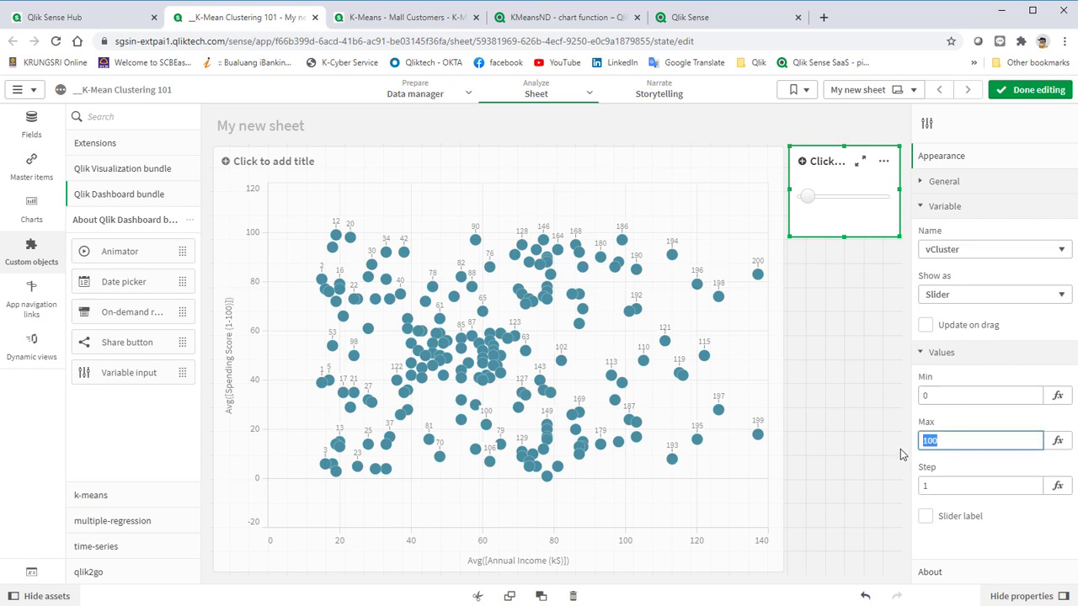
{"action": "type", "text": "6"}
{"action": "left_click", "coordinate": [926, 517]}
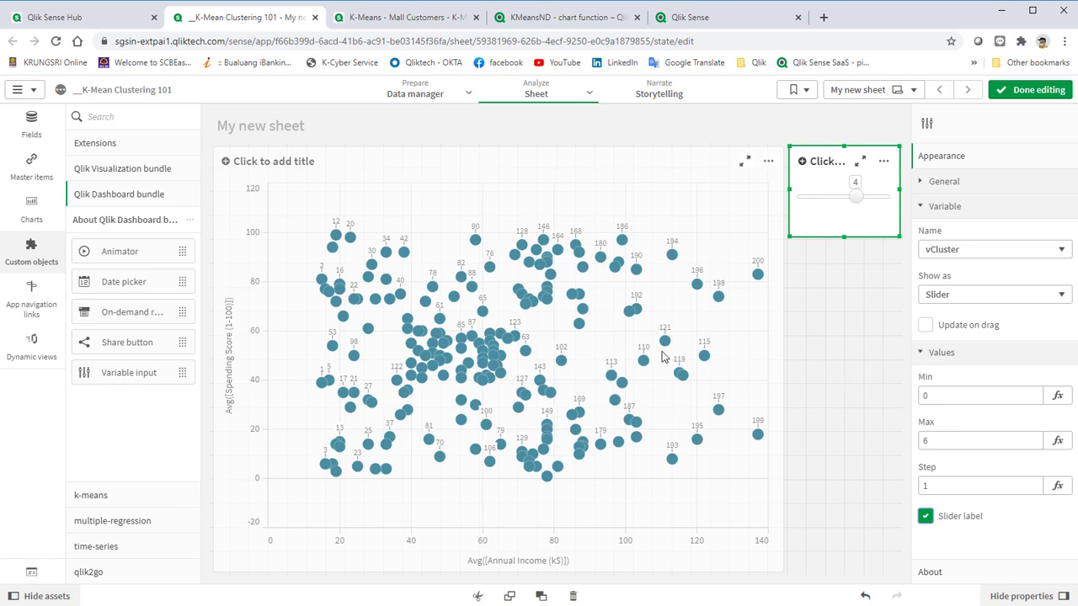
- Place a table under the slider with columns CustomerID and Membership Type
{"action": "left_click", "coordinate": [45, 213]}
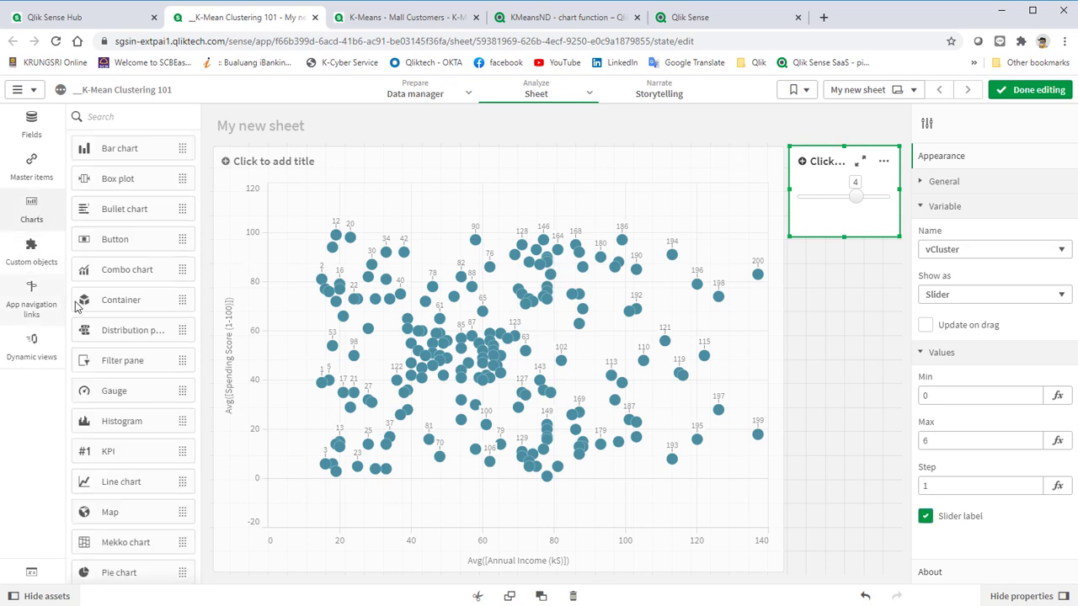
{"action": "scroll", "coordinate": [104, 345], "scroll_direction": "down", "scroll_amount": 3}
{"action": "left_click_drag", "start_coordinate": [116, 470], "coordinate": [852, 236]}
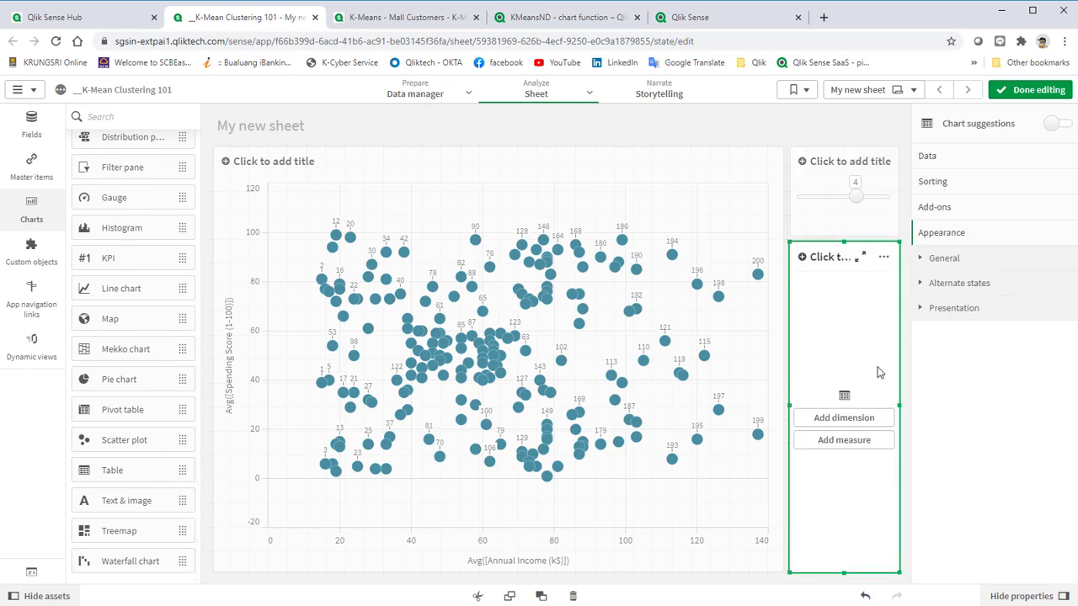
{"action": "left_click", "coordinate": [873, 421]}
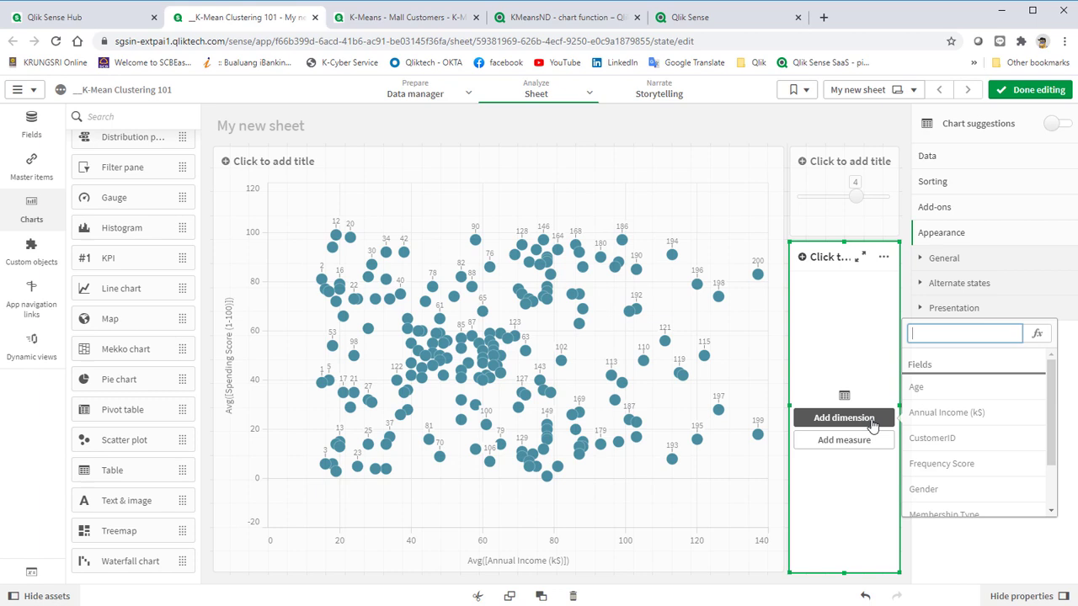
{"action": "left_click", "coordinate": [924, 439]}
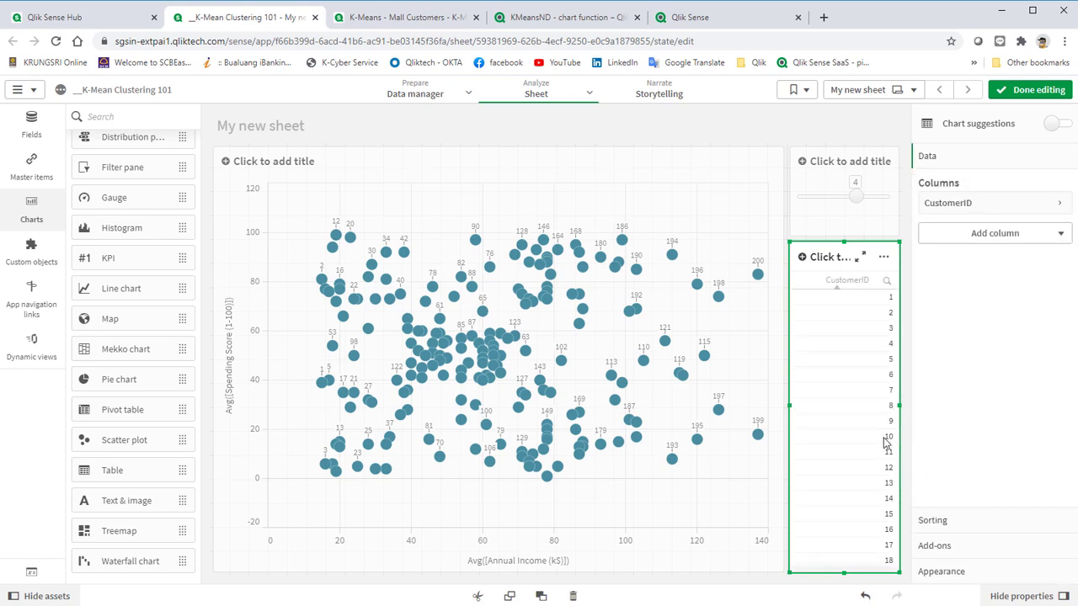
{"action": "left_click", "coordinate": [1053, 236]}
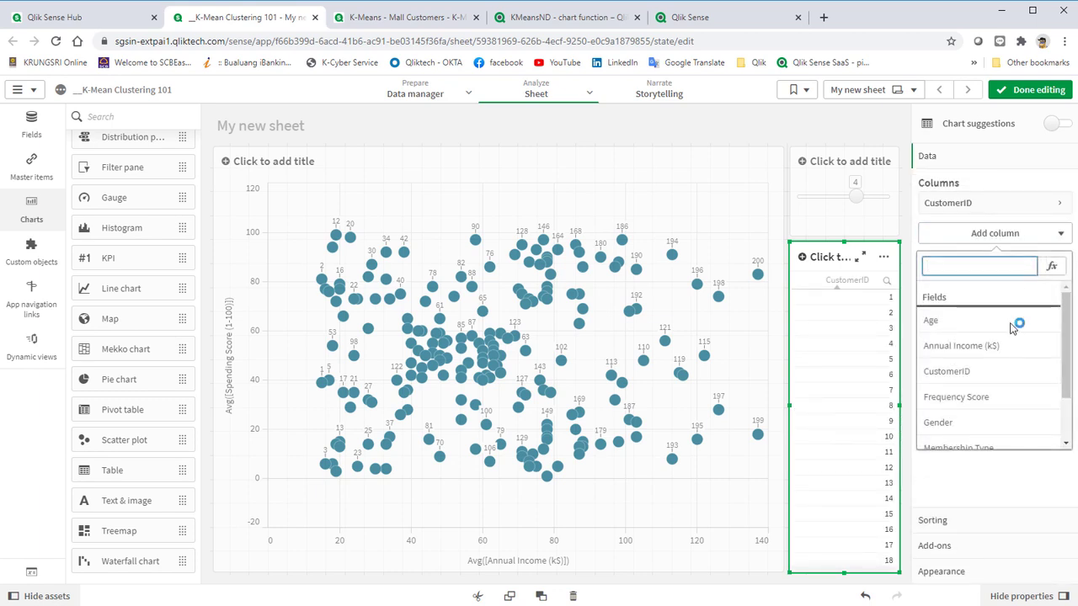
{"action": "scroll", "coordinate": [1001, 378], "scroll_direction": "down", "scroll_amount": 2}
{"action": "left_click", "coordinate": [960, 385]}
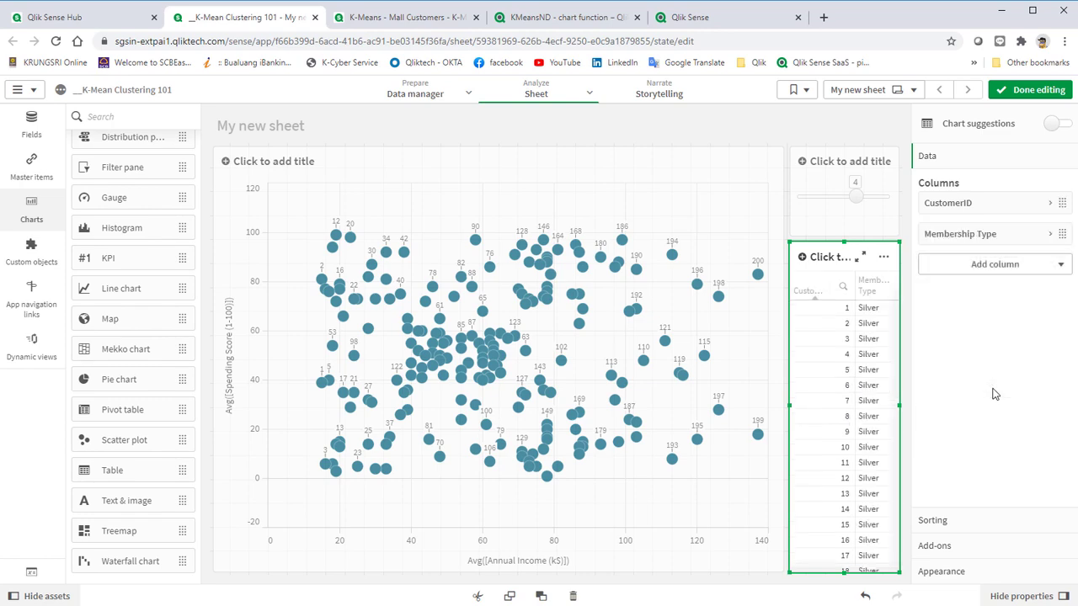
- Title the scatter chart 'Platinum Status: Annual Income and Spending Score > 60'
{"action": "left_click", "coordinate": [308, 163]}
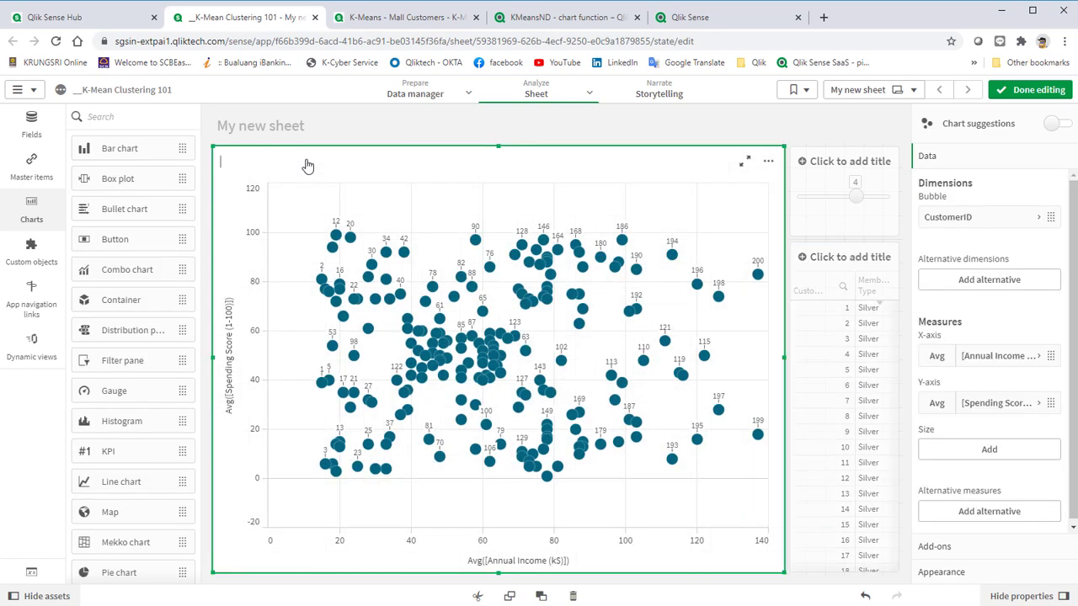
{"action": "type", "text": "Platinum Status: Annual Income and Spe"}
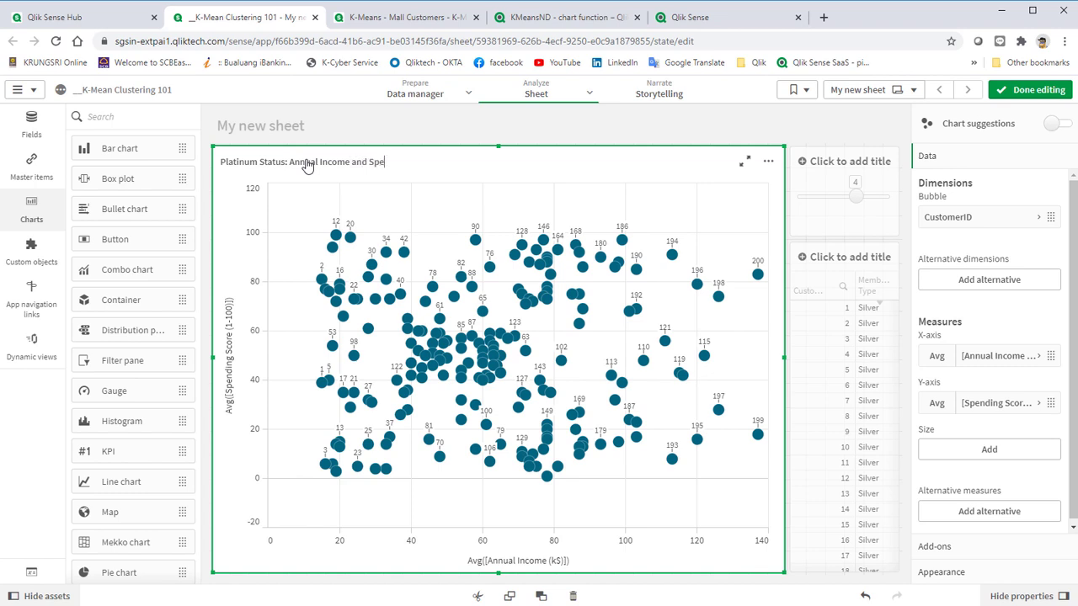
{"action": "type", "text": "nding Score > 60"}
- Add a yellow X-axis reference line at 60 to the scatter chart
{"action": "left_click", "coordinate": [1000, 548]}
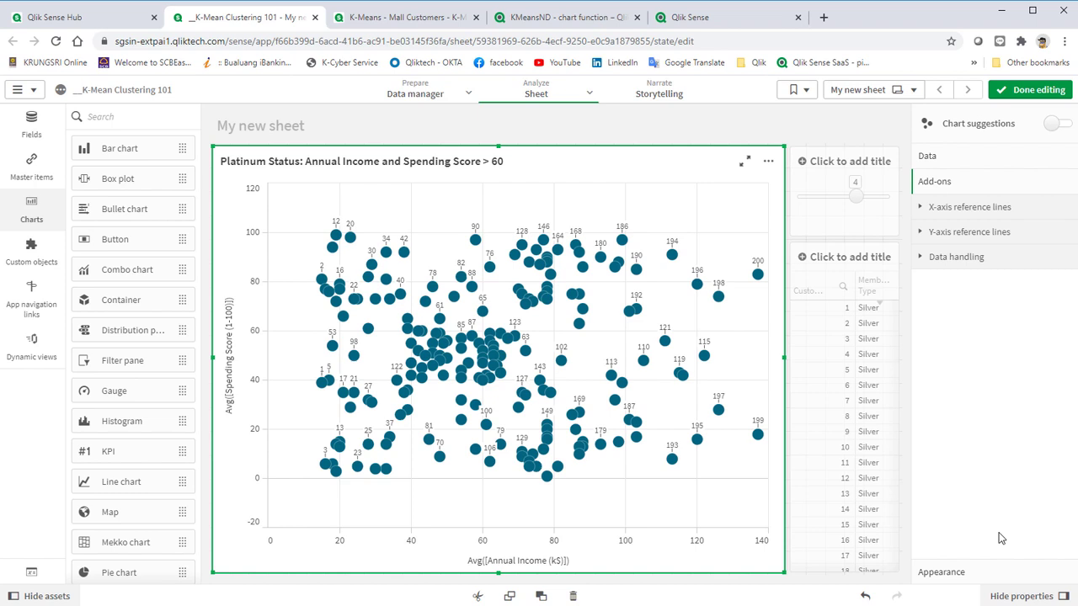
{"action": "left_click", "coordinate": [956, 209]}
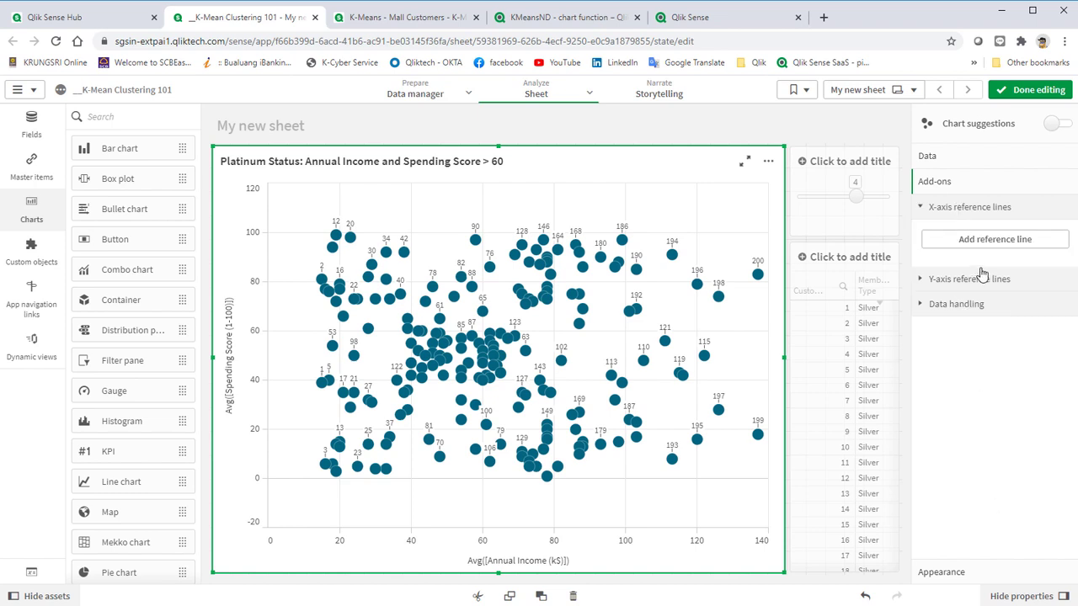
{"action": "left_click", "coordinate": [1009, 244]}
{"action": "left_click", "coordinate": [1043, 463]}
{"action": "left_click", "coordinate": [1021, 325]}
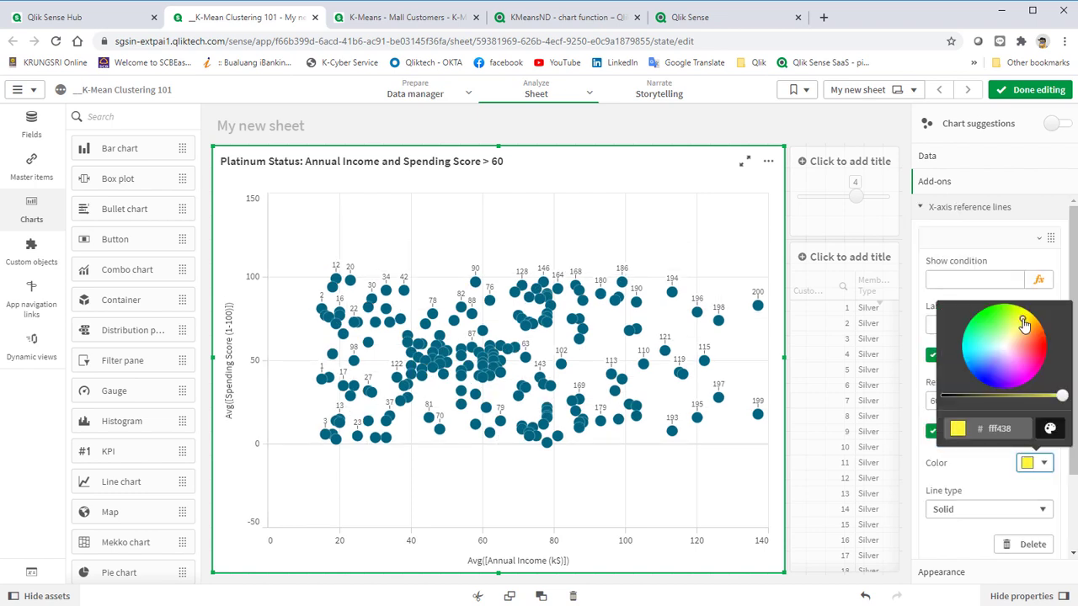
{"action": "left_click", "coordinate": [992, 474]}
{"action": "left_click", "coordinate": [1039, 239]}
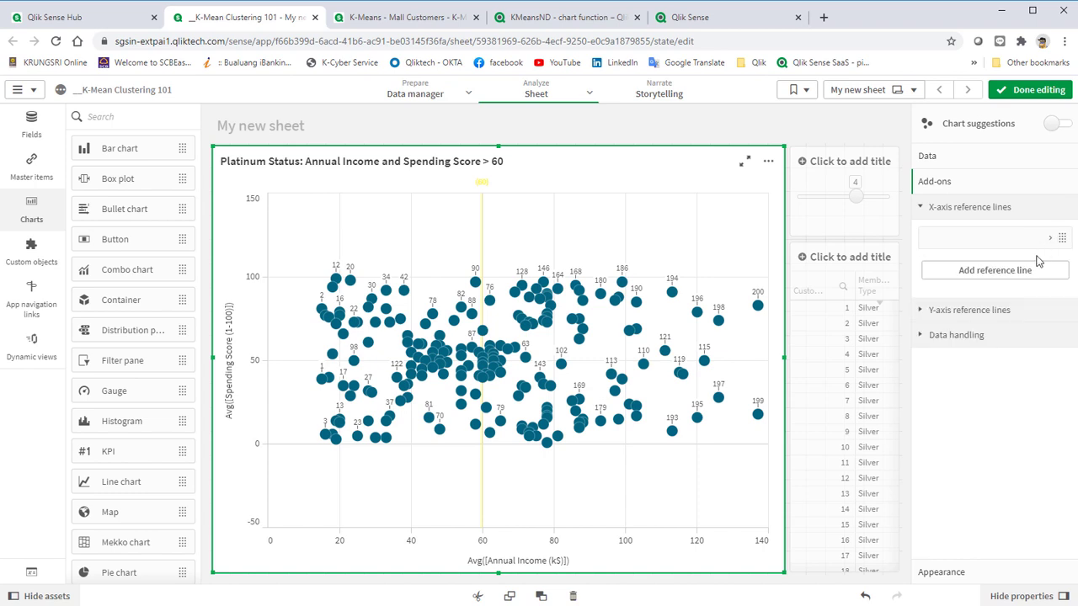
- Add a magenta Y-axis reference line at 60
{"action": "left_click", "coordinate": [1027, 308]}
{"action": "left_click", "coordinate": [990, 337]}
{"action": "type", "text": "60"}
{"action": "scroll", "coordinate": [998, 472], "scroll_direction": "down", "scroll_amount": 3}
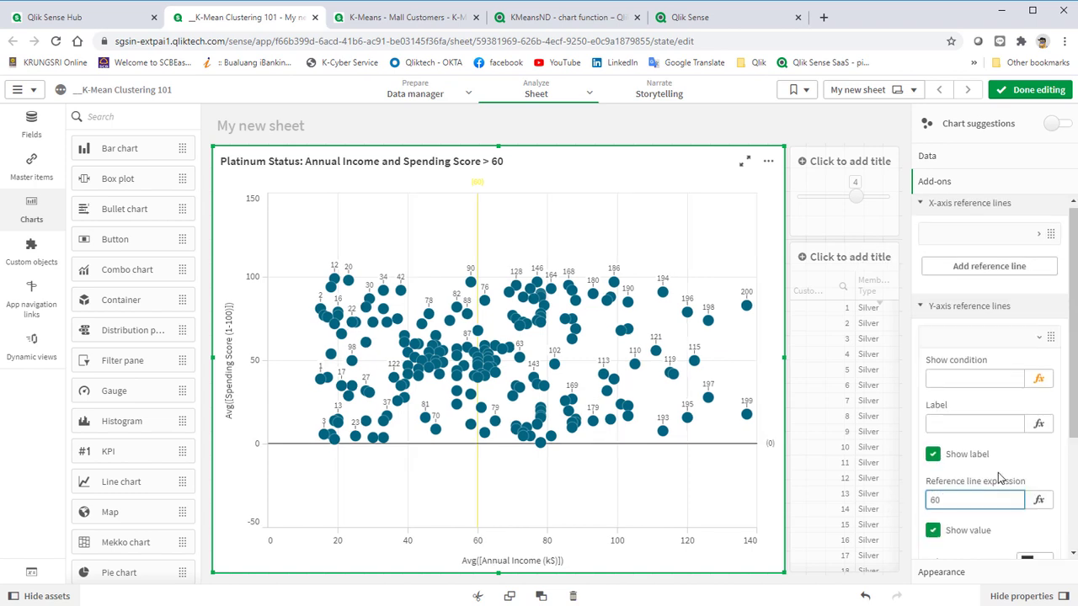
{"action": "left_click", "coordinate": [1034, 388]}
{"action": "left_click", "coordinate": [1027, 265]}
{"action": "left_click", "coordinate": [651, 246]}
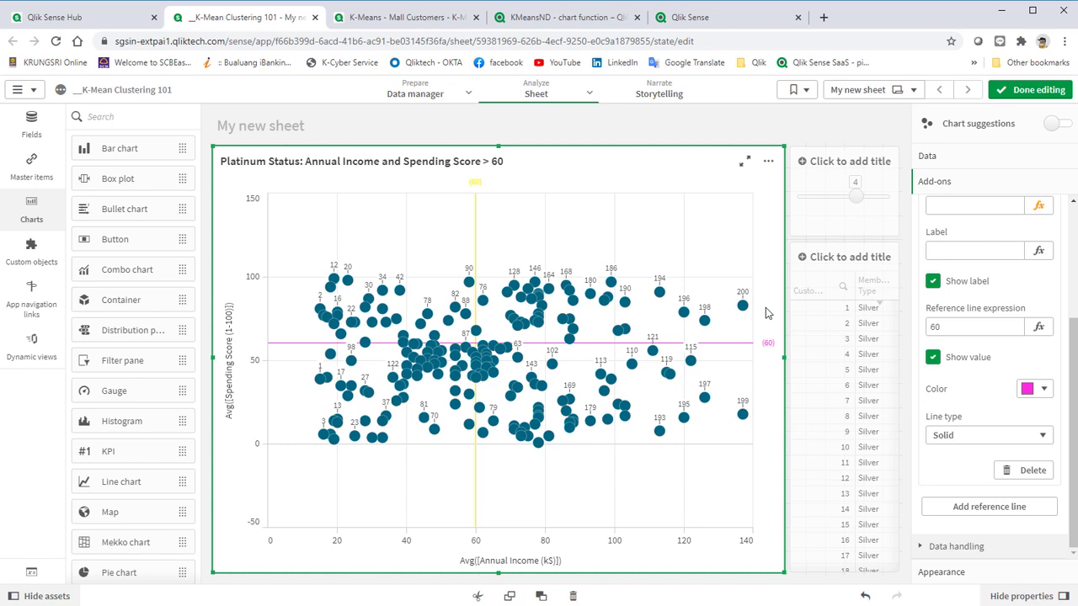
- Switch the scatter chart's colours from automatic to custom, coloured by dimension
{"action": "left_click", "coordinate": [942, 572]}
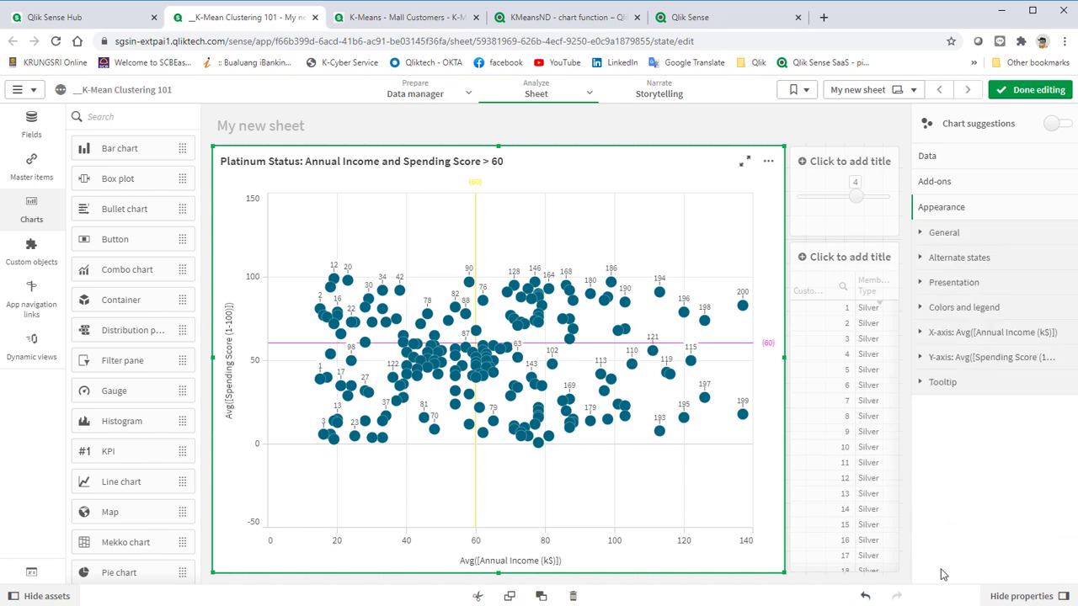
{"action": "left_click", "coordinate": [940, 310]}
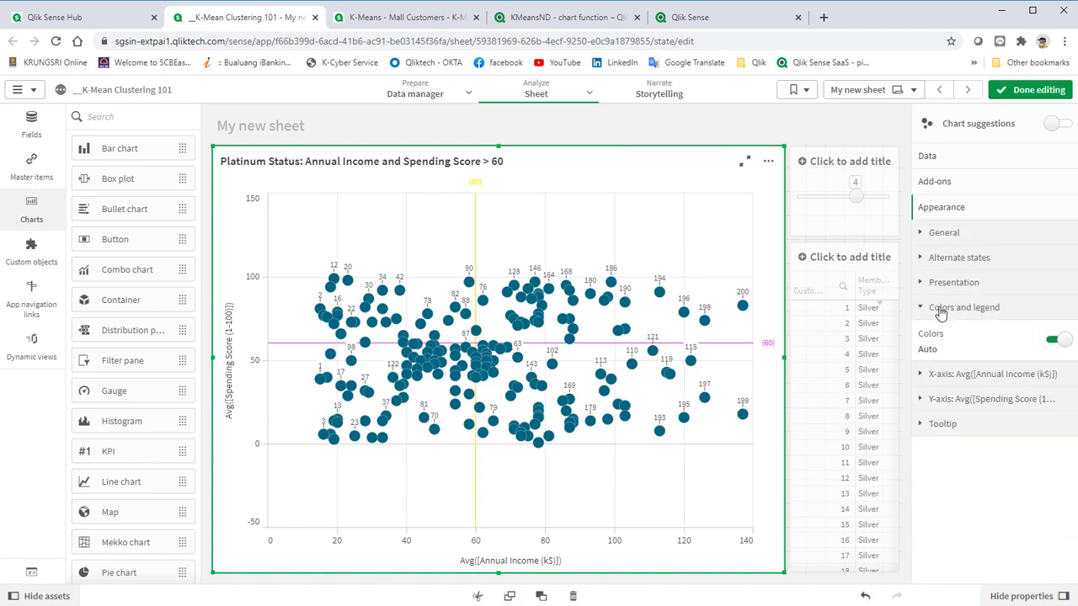
{"action": "left_click", "coordinate": [1053, 341]}
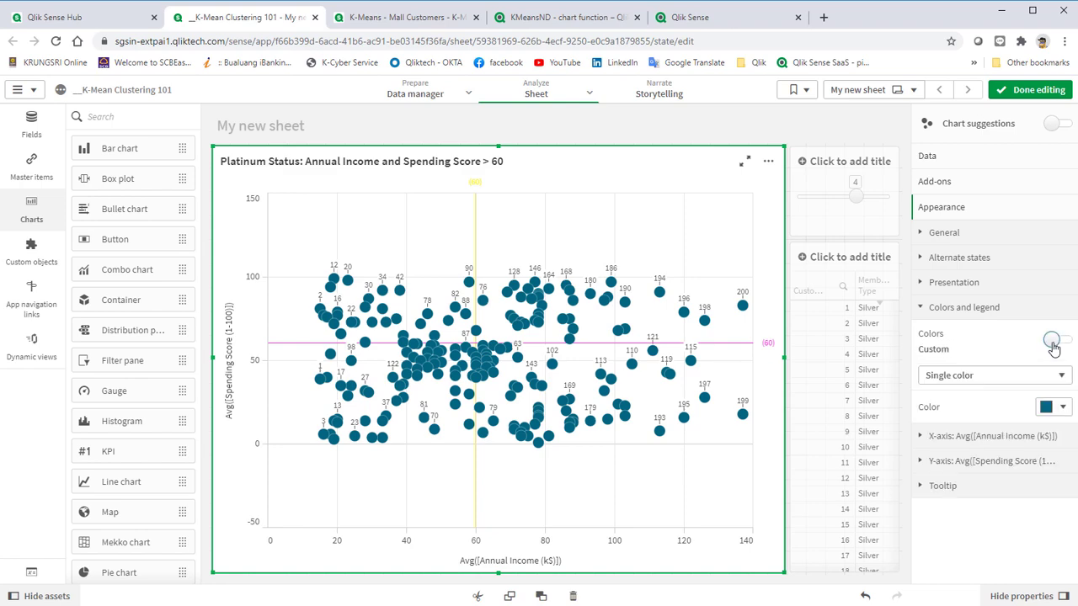
{"action": "left_click", "coordinate": [1044, 373]}
{"action": "left_click", "coordinate": [1006, 407]}
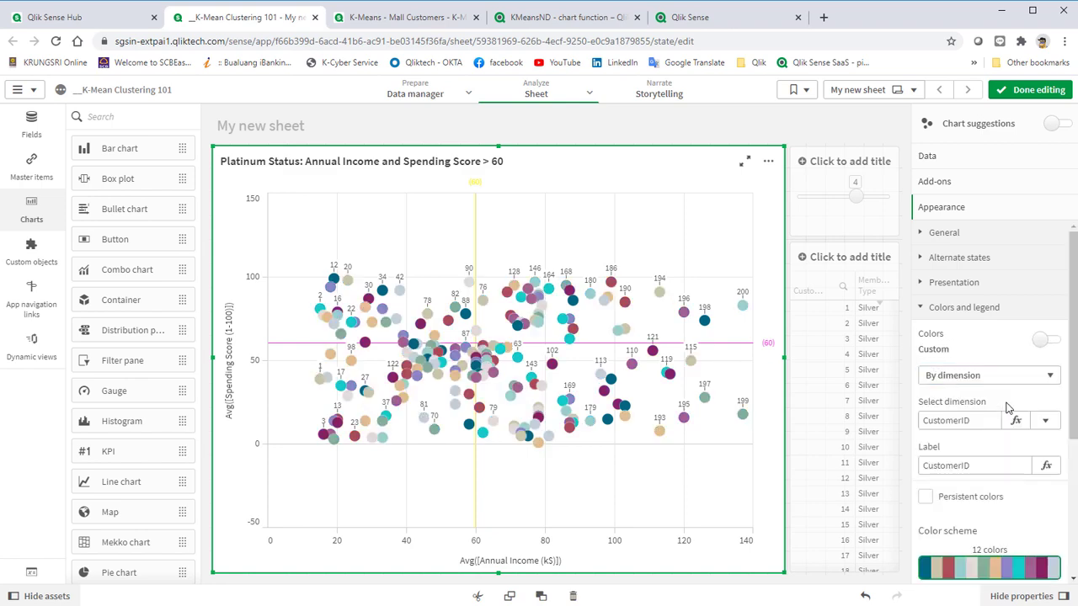
- Set the colour dimension to =Aggr(KMeans2D($(vCluster), avg income, avg spending score), CustomerID) and apply
{"action": "left_click", "coordinate": [1016, 421]}
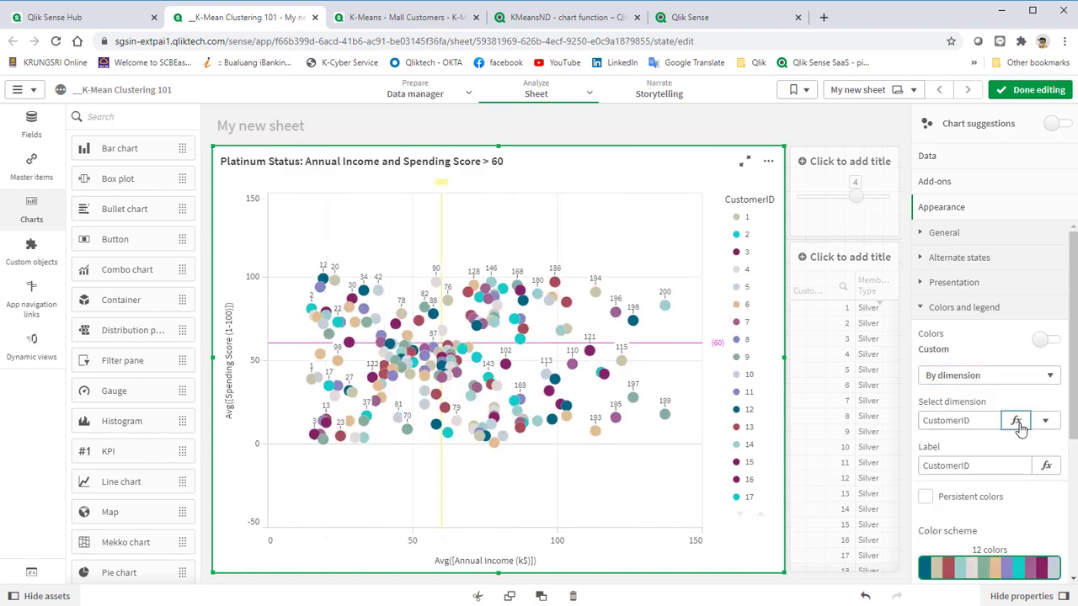
{"action": "key", "text": "BackSpace"}
{"action": "key", "text": "BackSpace"}
{"action": "key", "text": "BackSpace"}
{"action": "key", "text": "BackSpace"}
{"action": "key", "text": "BackSpace"}
{"action": "key", "text": "BackSpace"}
{"action": "key", "text": "BackSpace"}
{"action": "key", "text": "BackSpace"}
{"action": "key", "text": "BackSpace"}
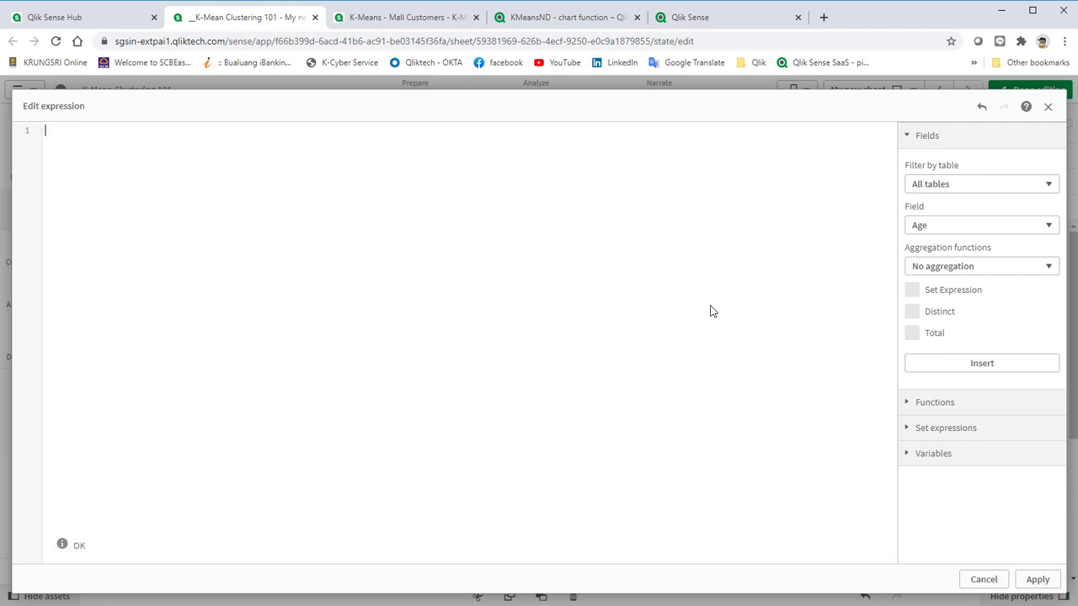
{"action": "type", "text": "Aggr("}
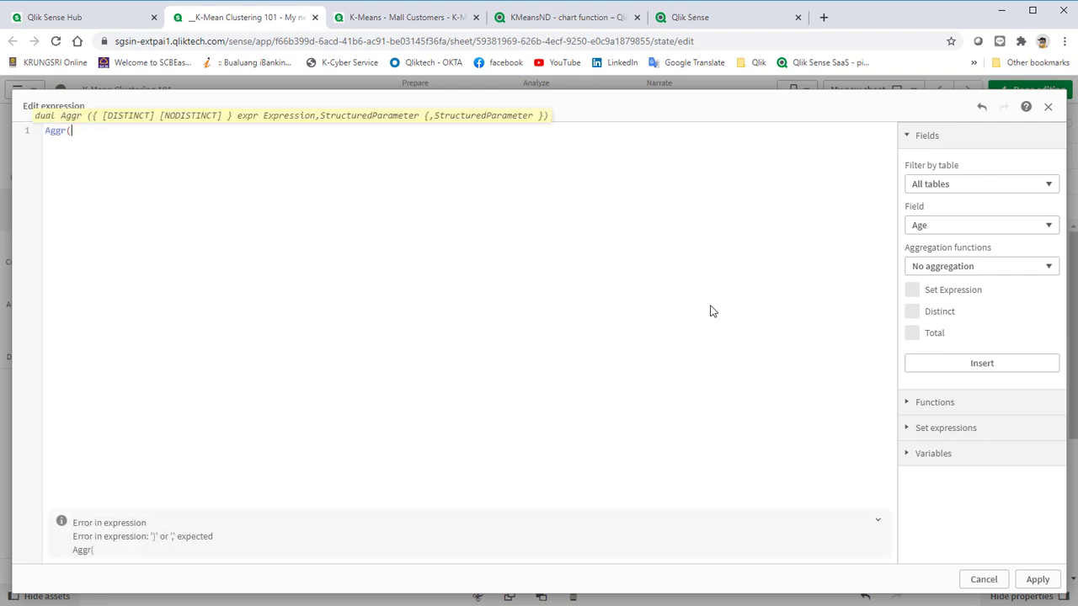
{"action": "type", "text": "KMeans2D($"}
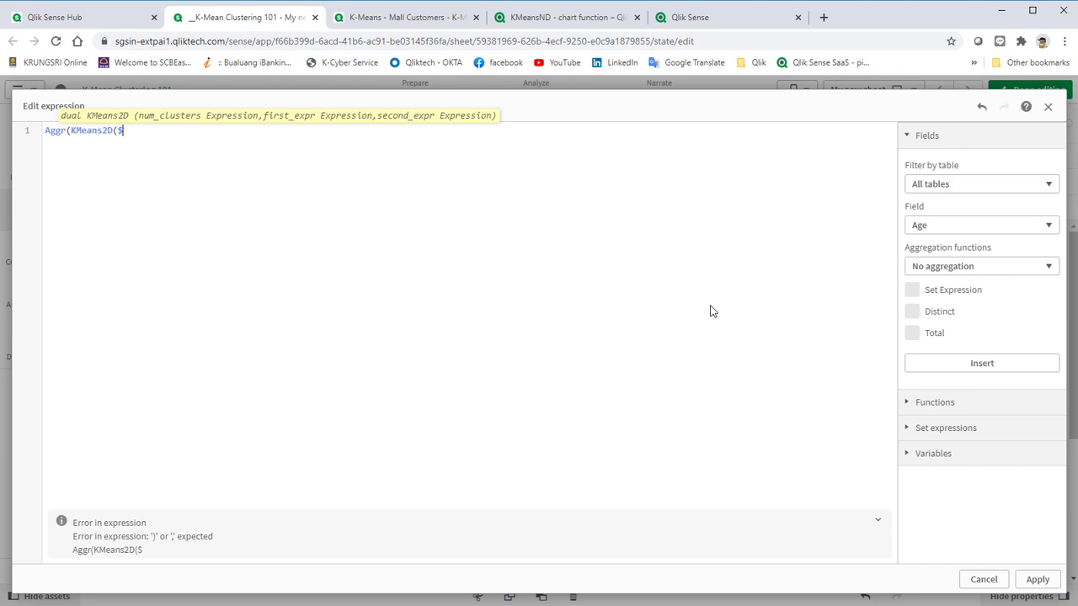
{"action": "type", "text": "(vC"}
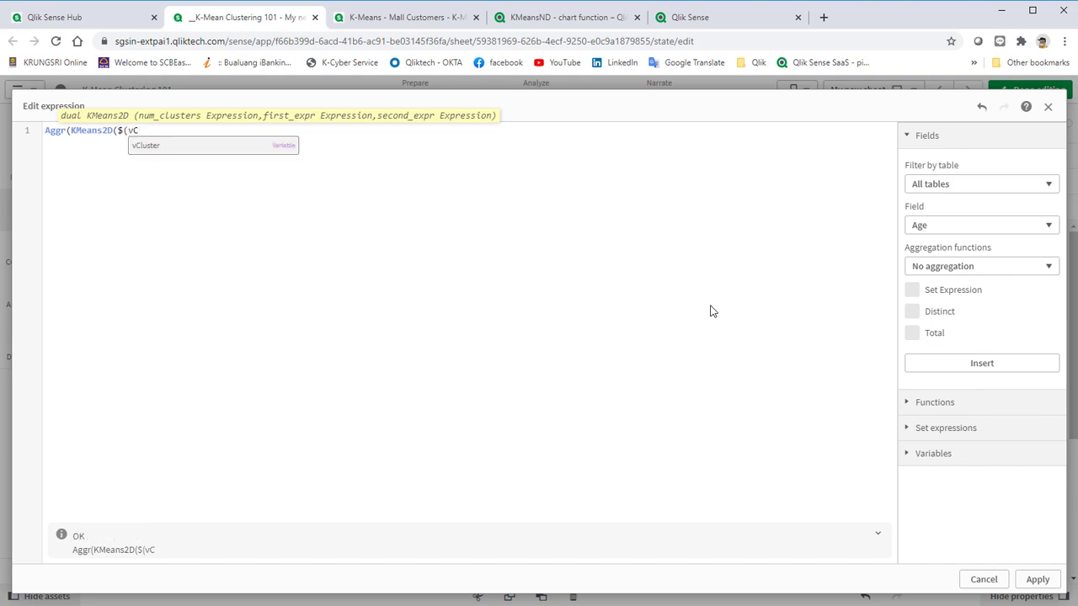
{"action": "type", "text": "luster), av"}
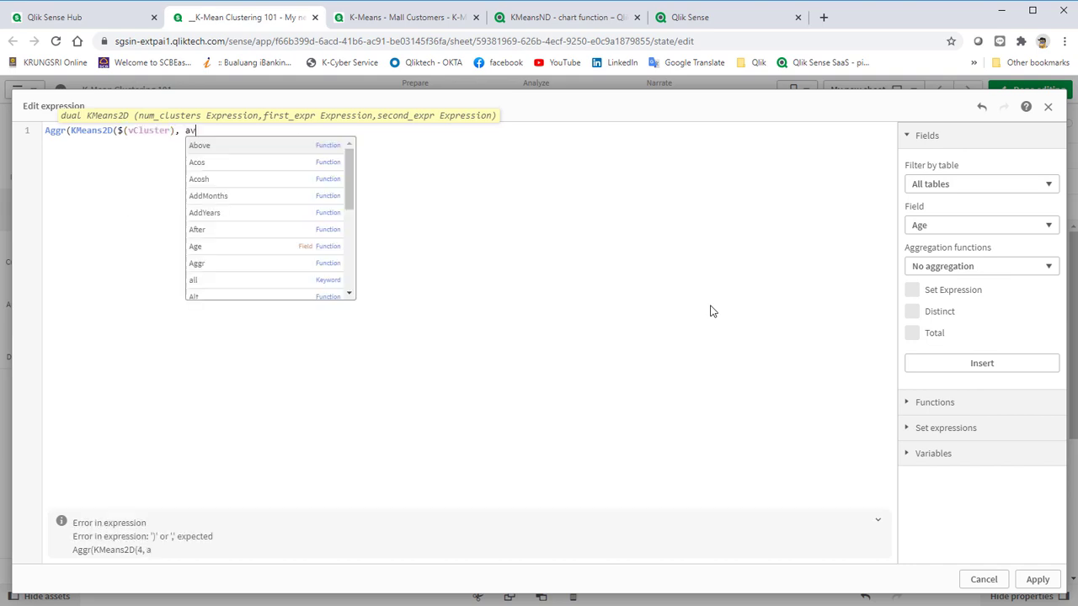
{"action": "type", "text": "g("}
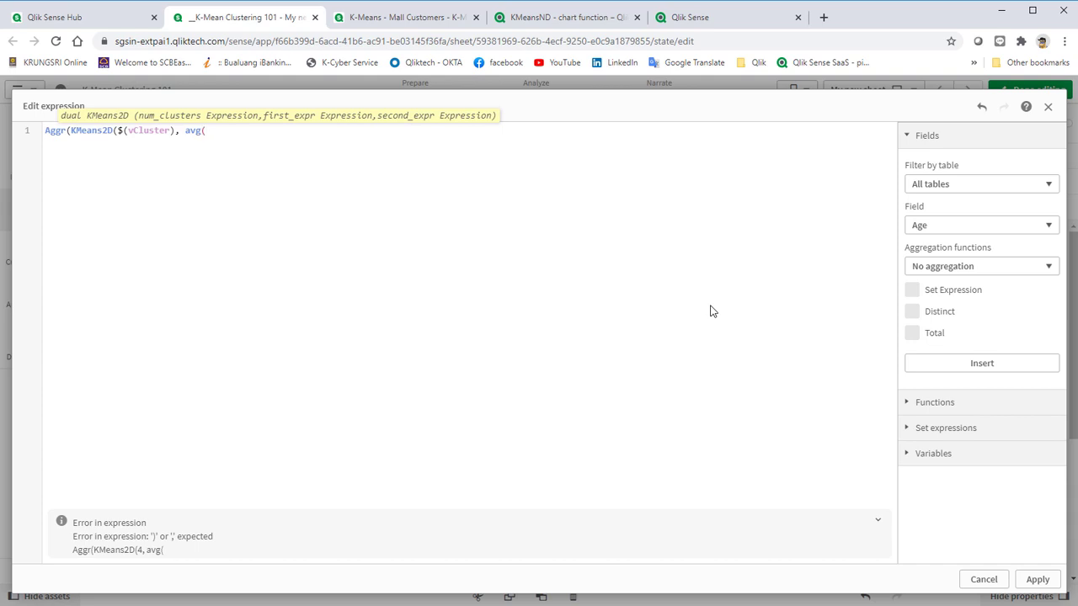
{"action": "type", "text": "ann"}
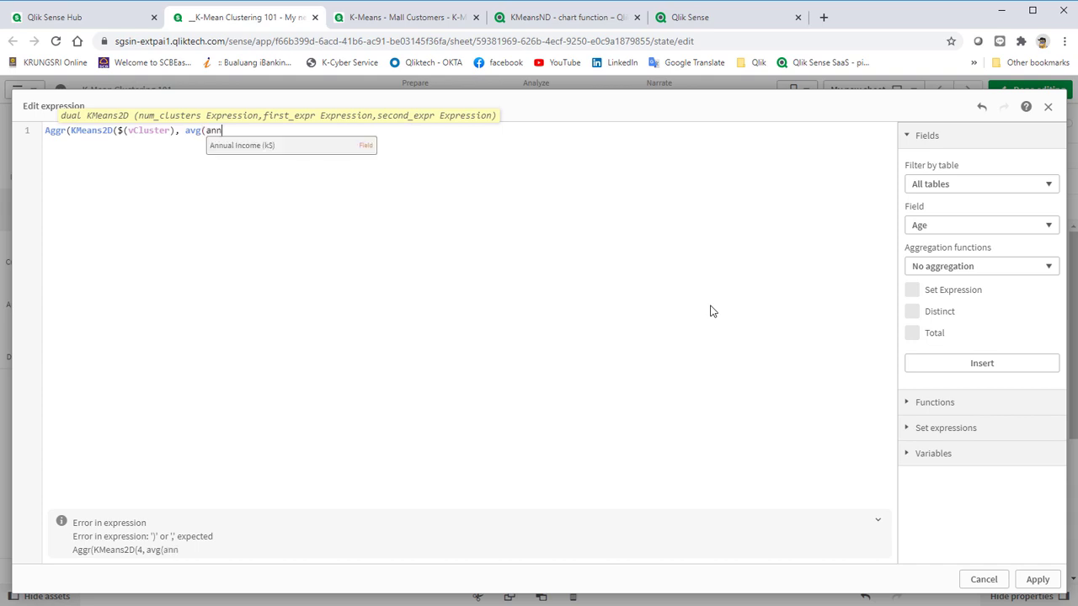
{"action": "key", "text": "Return"}
{"action": "type", "text": "), avg(Sp"}
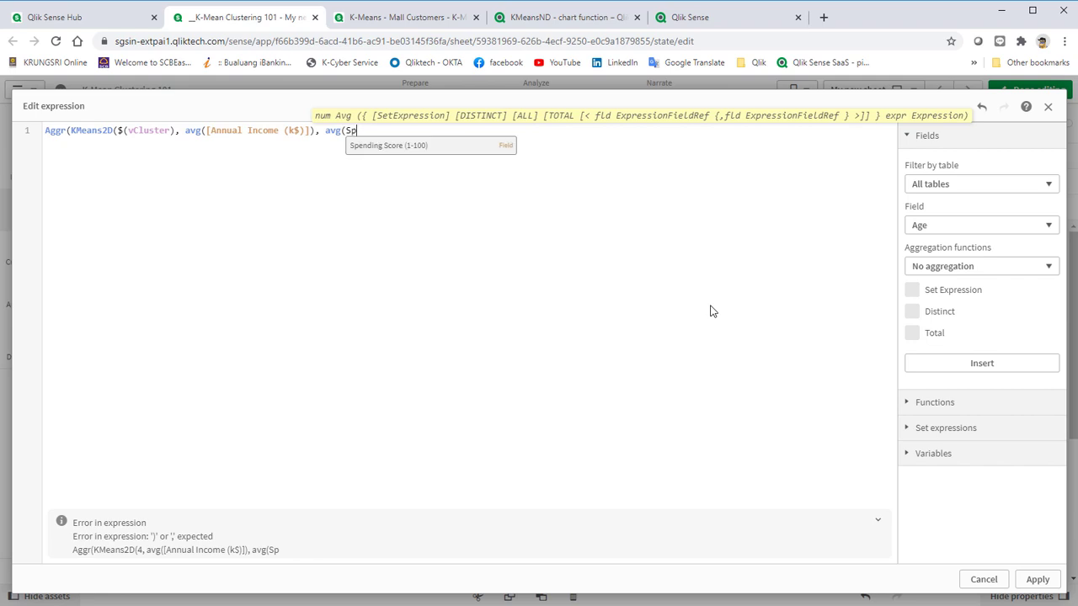
{"action": "key", "text": "Return"}
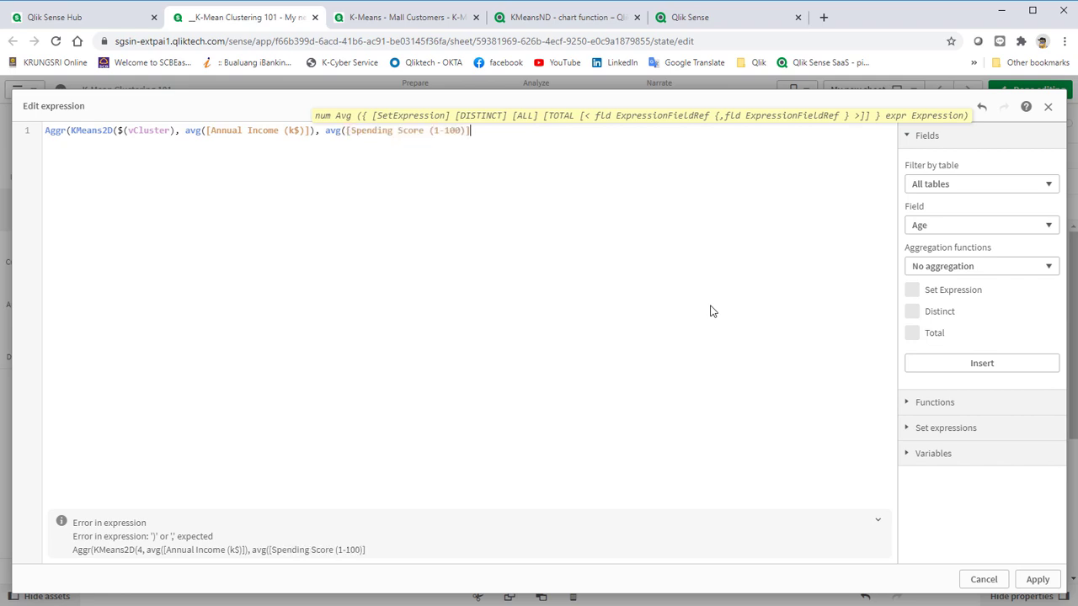
{"action": "type", "text": ")), cust"}
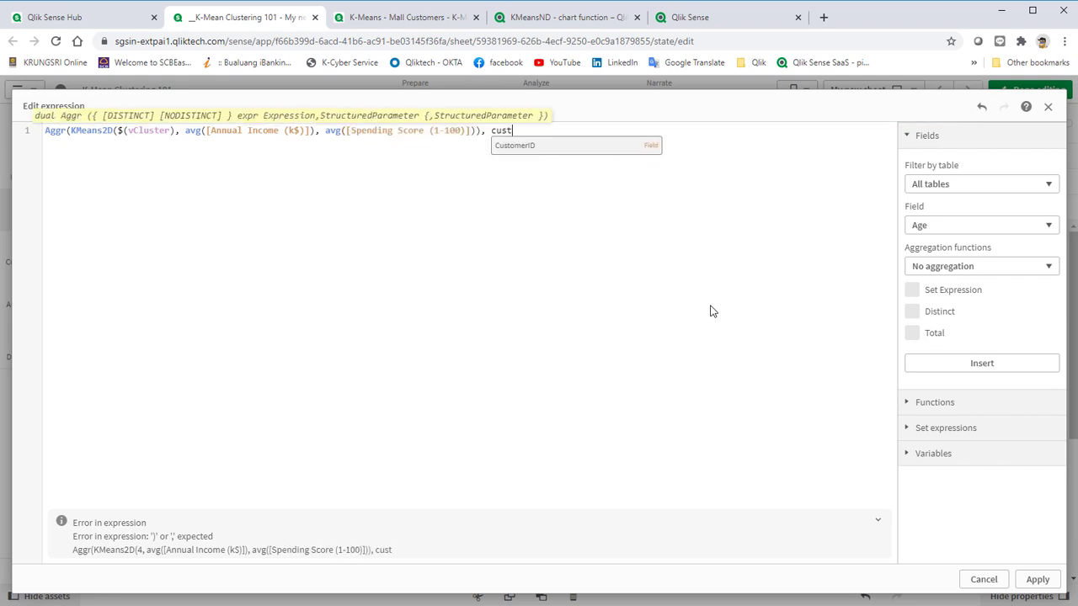
{"action": "key", "text": "Return"}
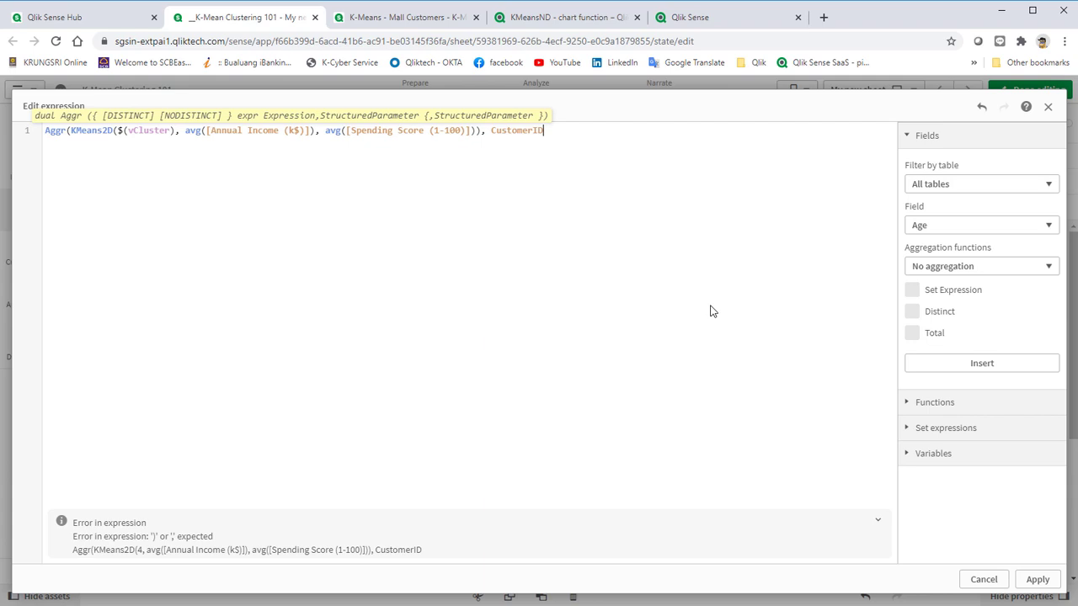
{"action": "type", "text": ")"}
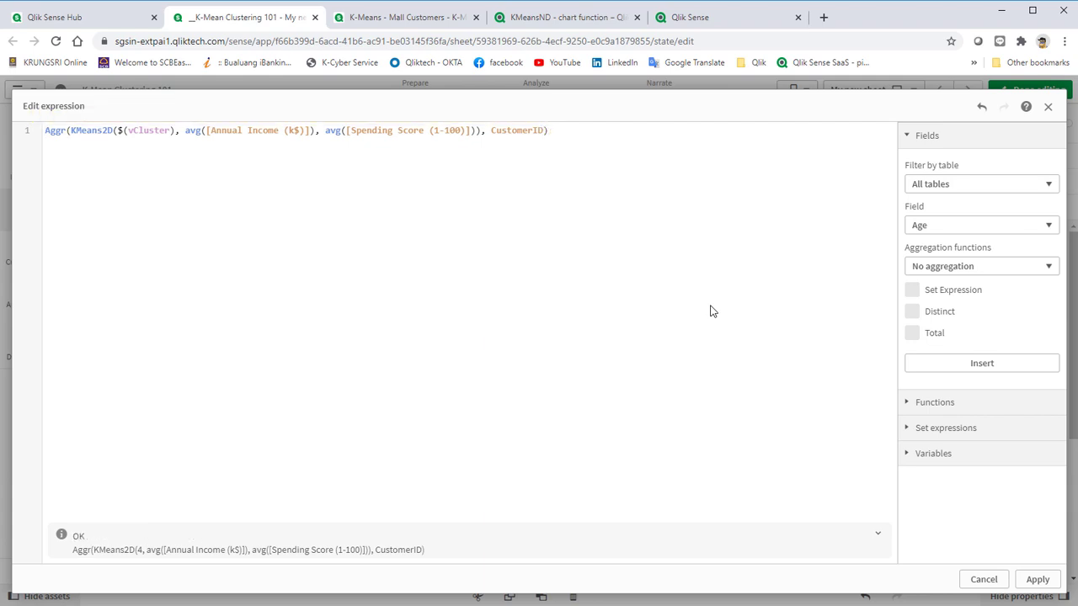
{"action": "key", "text": "Home"}
{"action": "type", "text": "="}
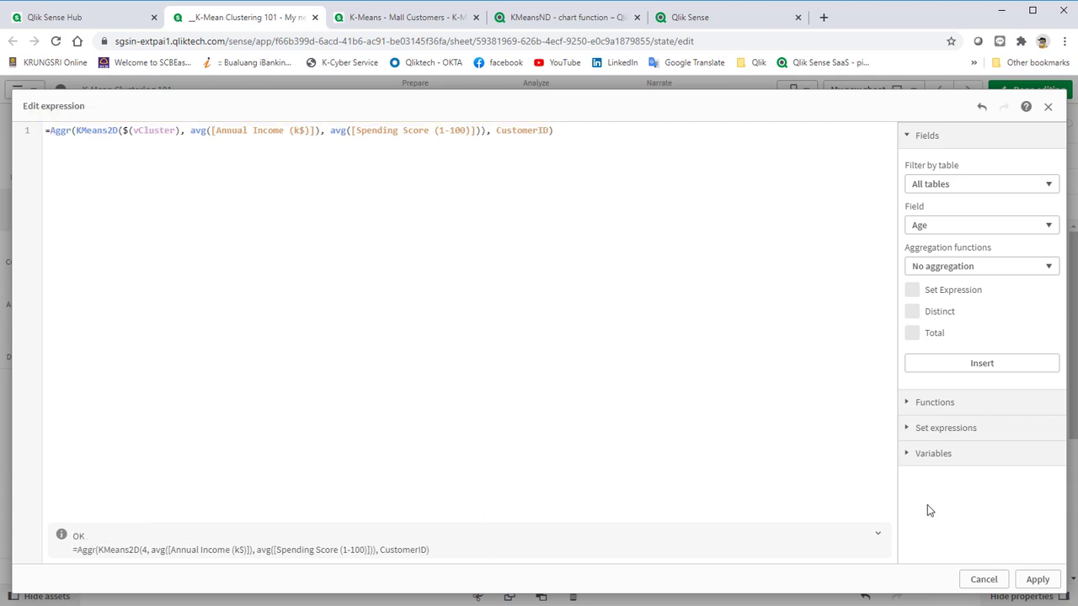
{"action": "left_click", "coordinate": [1035, 581]}
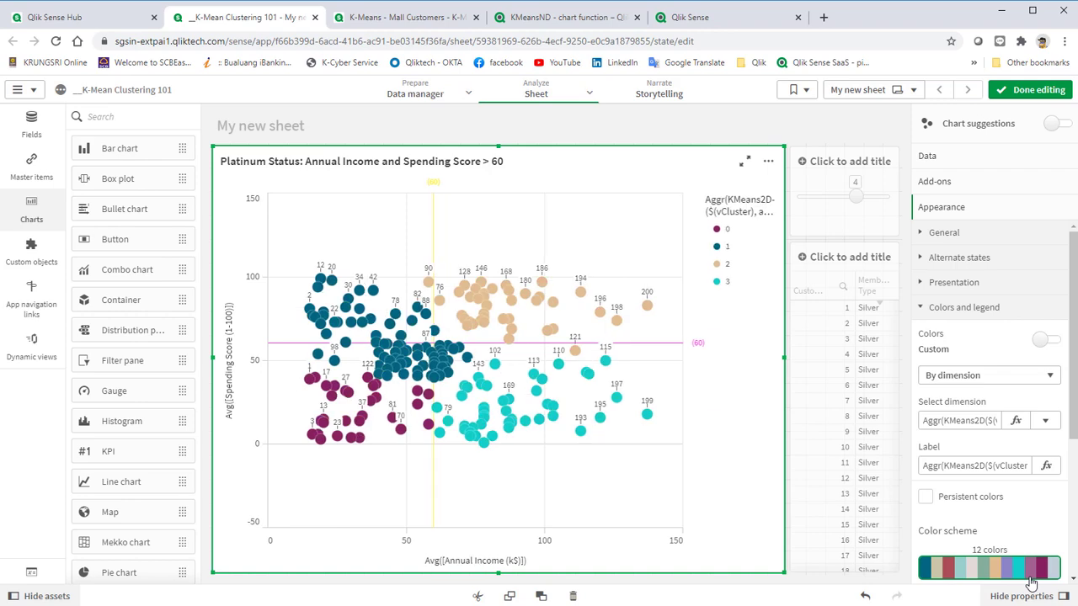
- Leave edit mode, select legend cluster 2, review its customers in the table, then clear the selection
{"action": "left_click", "coordinate": [1015, 96]}
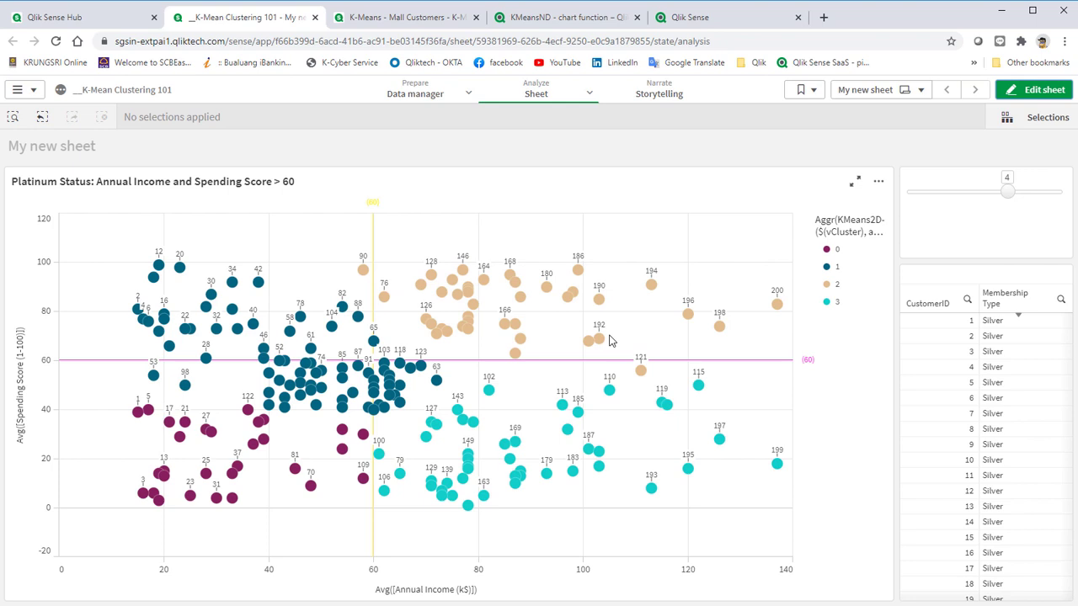
{"action": "left_click", "coordinate": [829, 286]}
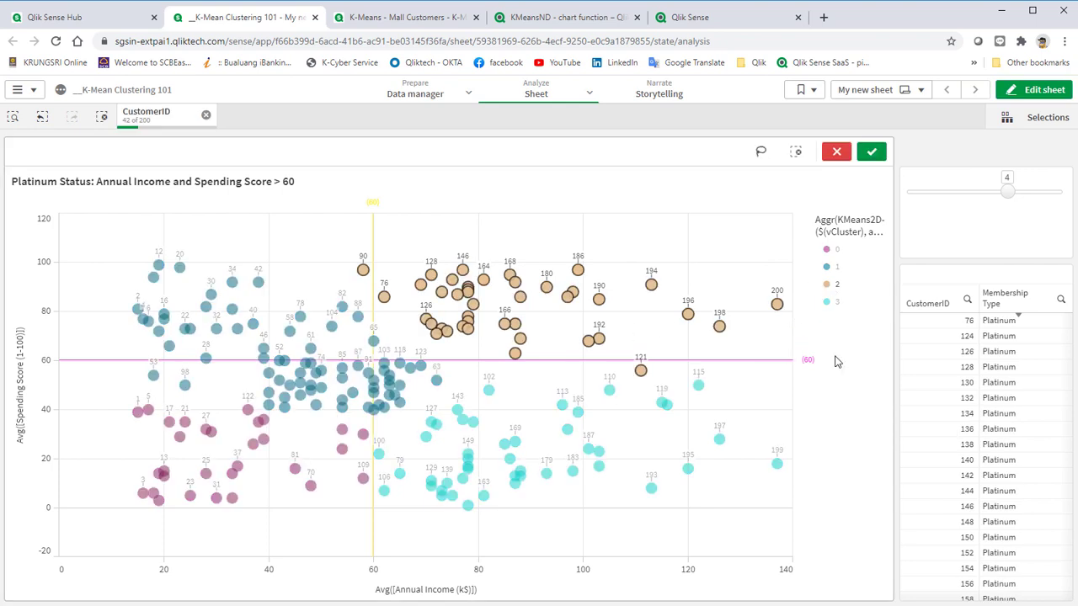
{"action": "scroll", "coordinate": [1024, 381], "scroll_direction": "down", "scroll_amount": 2}
{"action": "scroll", "coordinate": [1024, 381], "scroll_direction": "down", "scroll_amount": 3}
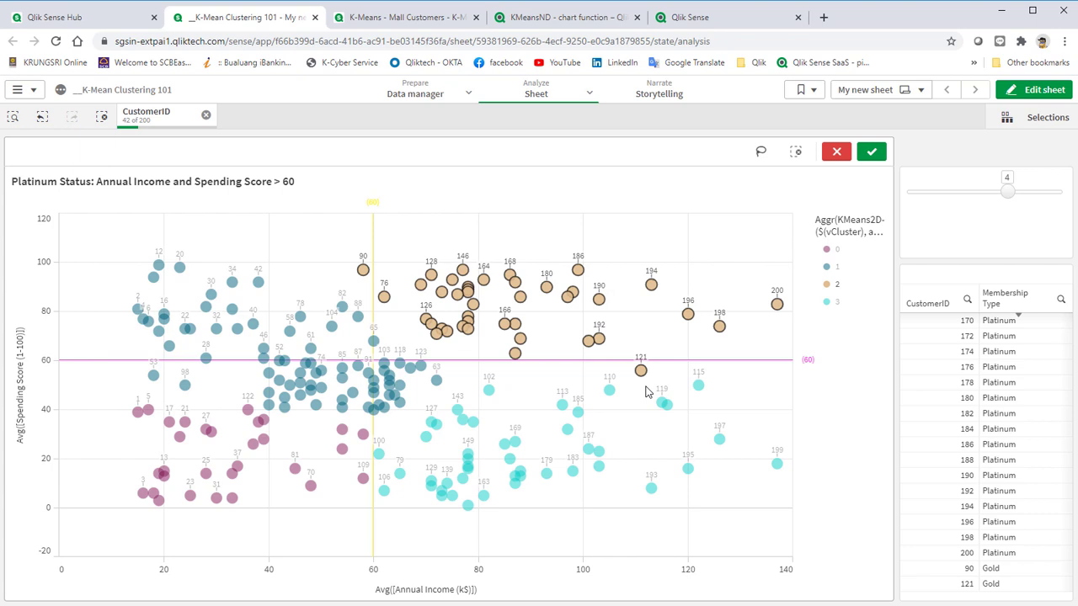
{"action": "left_click", "coordinate": [836, 152]}
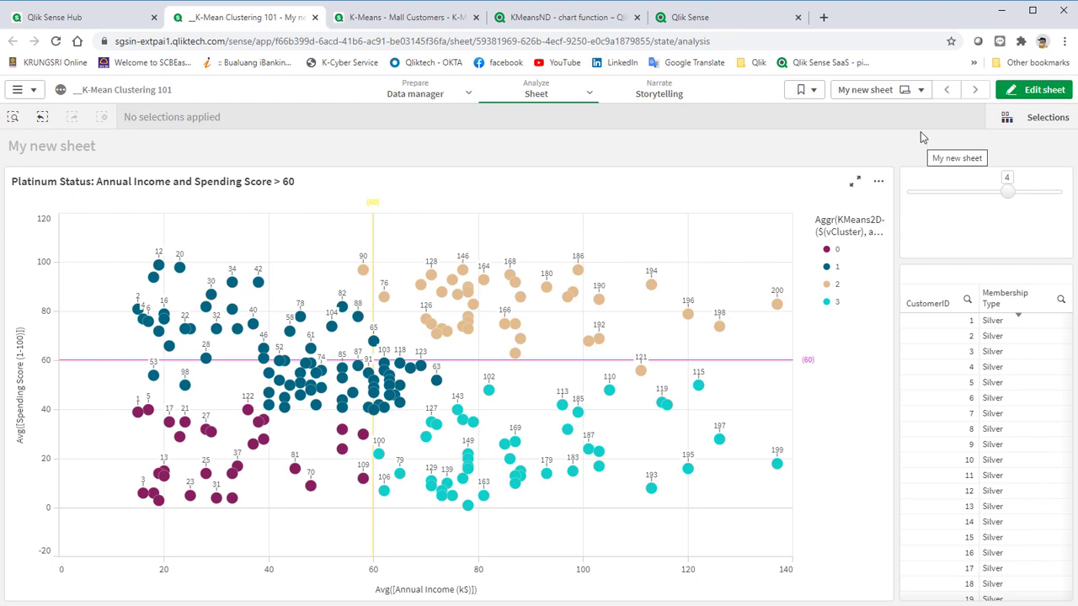
- Rename the current sheet to 'K-Means 2D'
{"action": "left_click", "coordinate": [922, 95]}
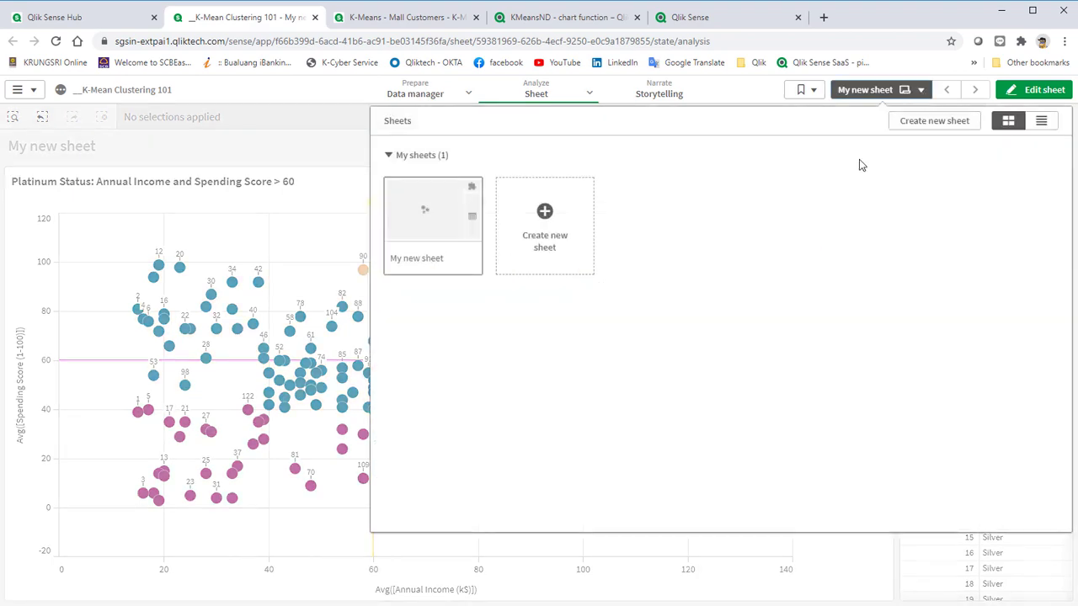
{"action": "left_click", "coordinate": [469, 259]}
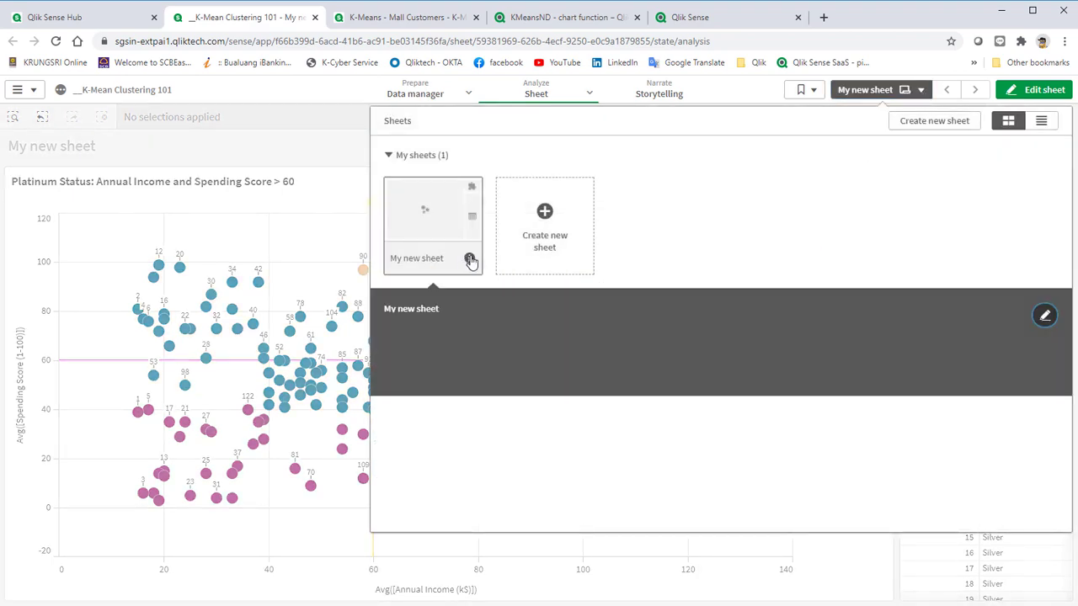
{"action": "left_click", "coordinate": [1044, 315]}
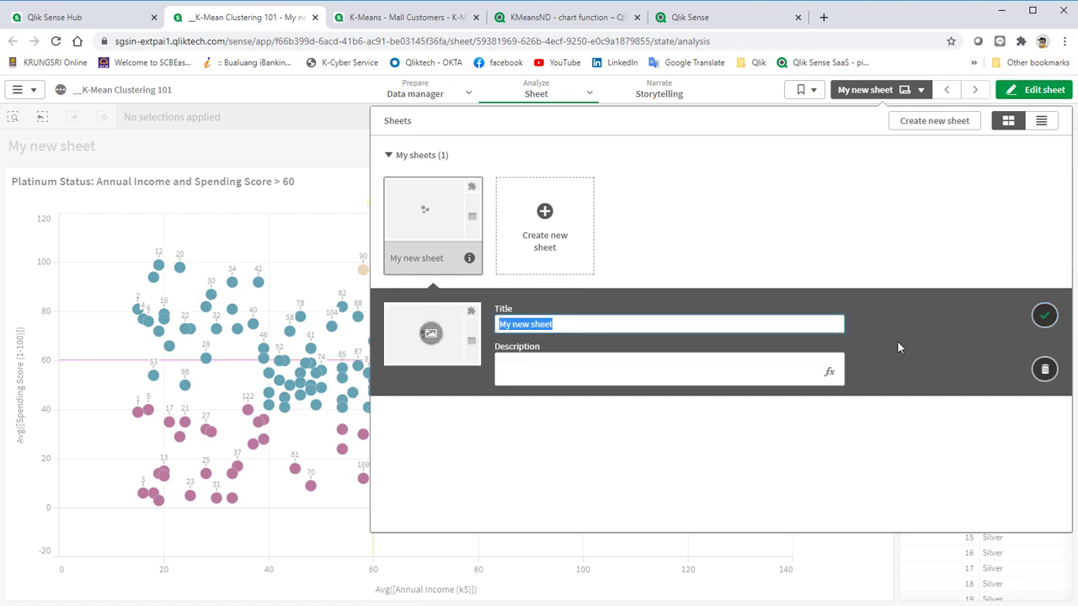
{"action": "type", "text": "K-Mean"}
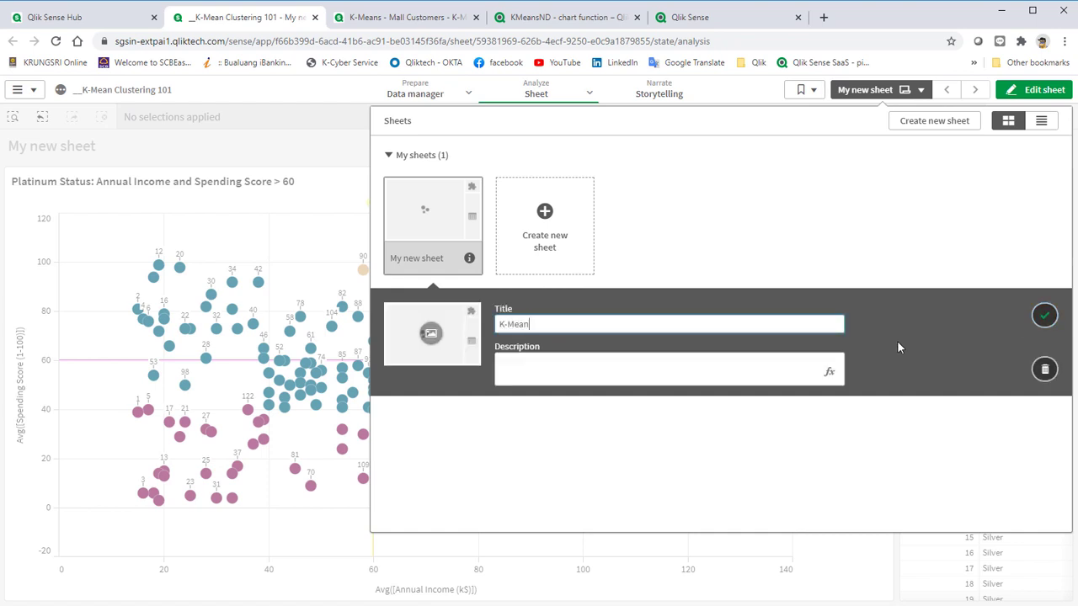
{"action": "type", "text": "s 2D"}
{"action": "key", "text": "Return"}
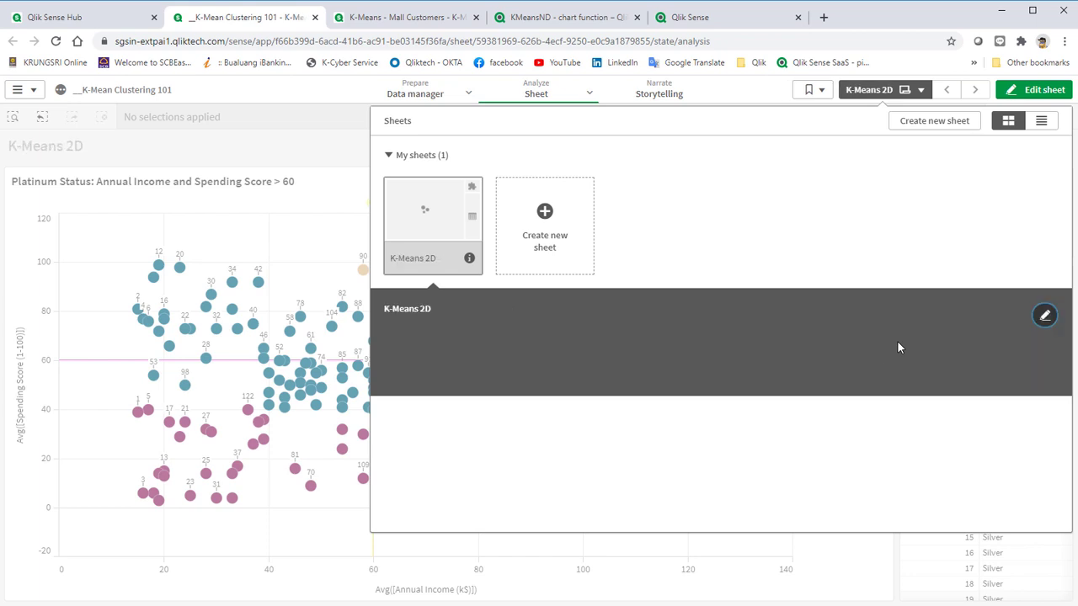
- Duplicate the K-Means 2D sheet, rename the copy 'K-Means ND', and open it
{"action": "right_click", "coordinate": [440, 225]}
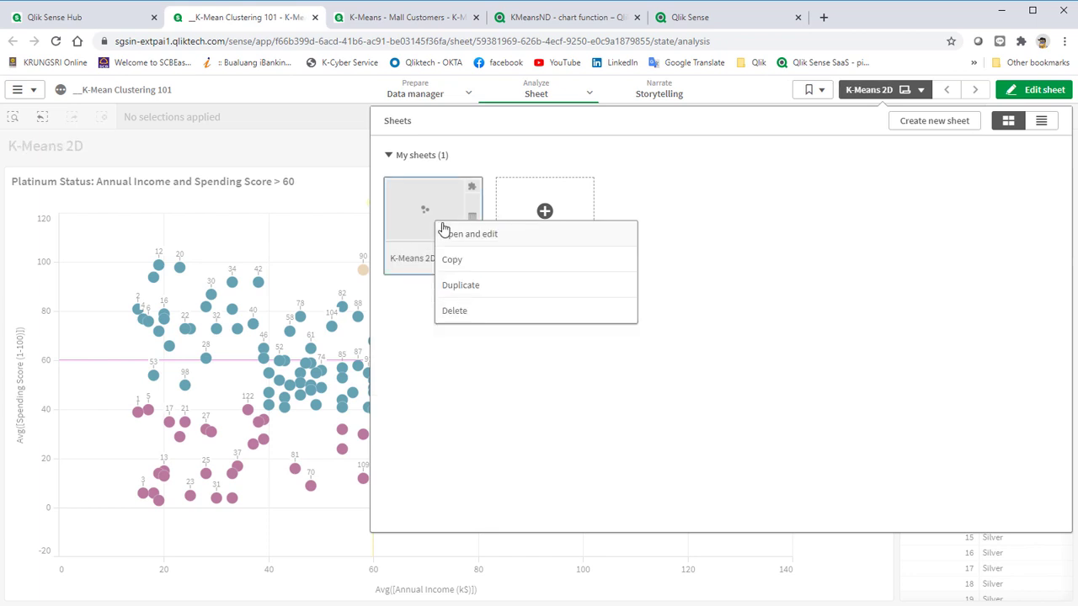
{"action": "left_click", "coordinate": [485, 284]}
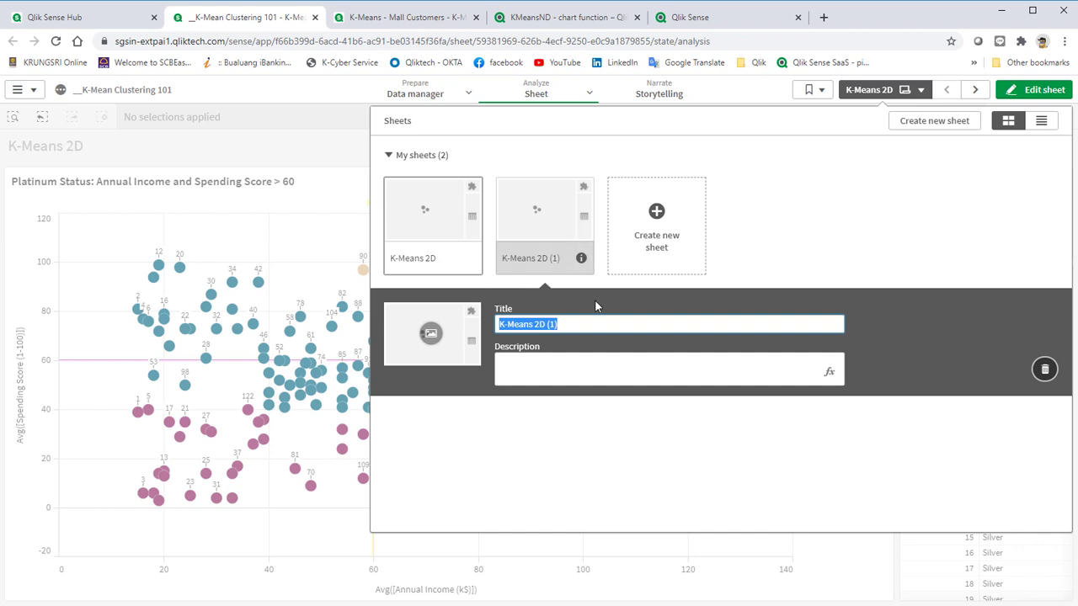
{"action": "key", "text": "End"}
{"action": "key", "text": "BackSpace"}
{"action": "key", "text": "BackSpace"}
{"action": "key", "text": "BackSpace"}
{"action": "key", "text": "BackSpace"}
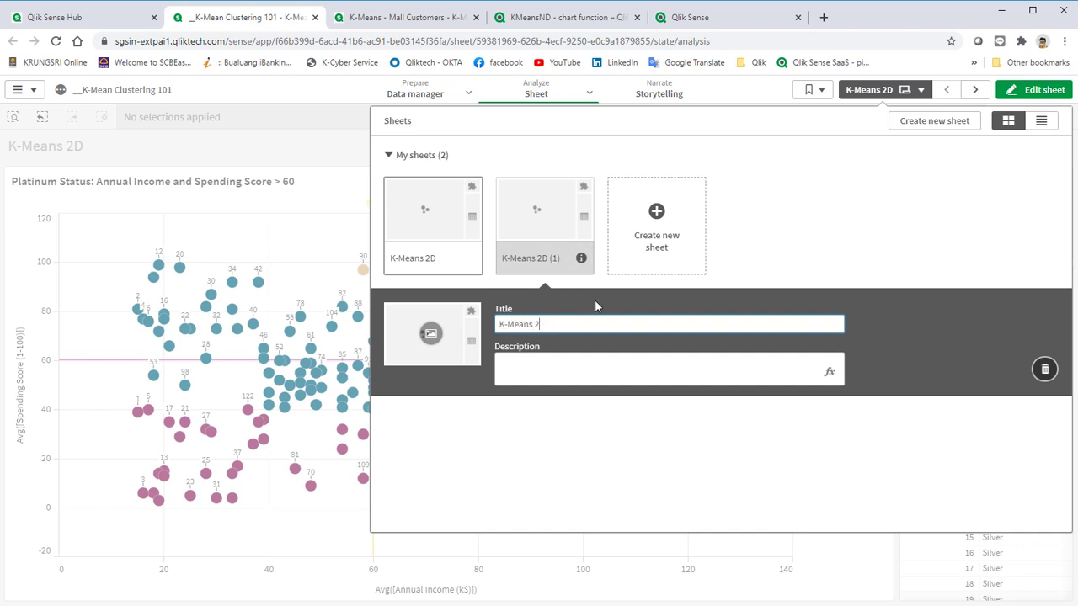
{"action": "type", "text": "ND"}
{"action": "left_click", "coordinate": [594, 303]}
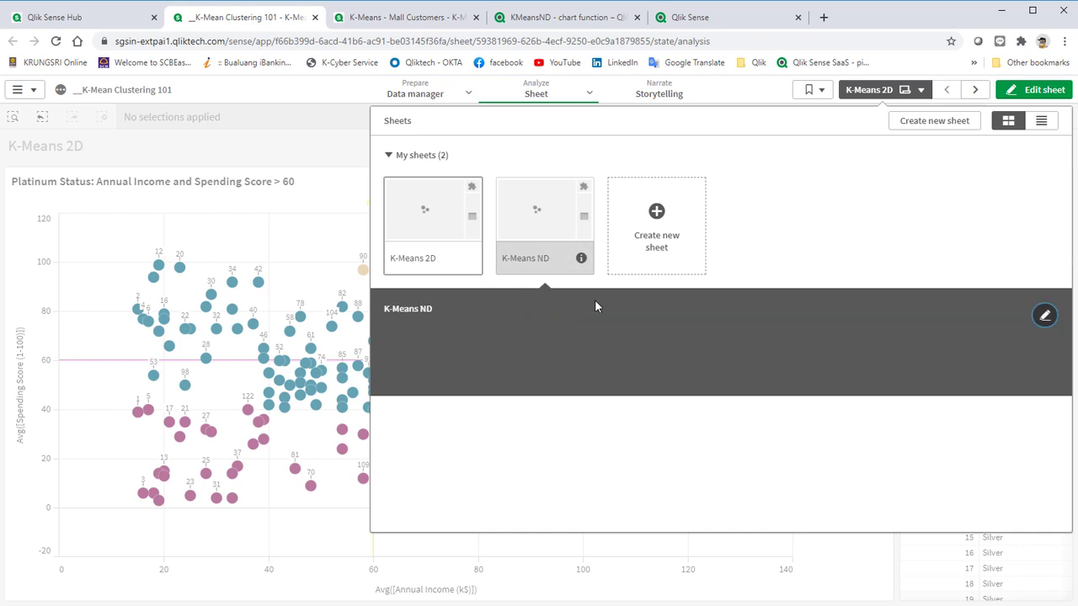
{"action": "left_click", "coordinate": [553, 233]}
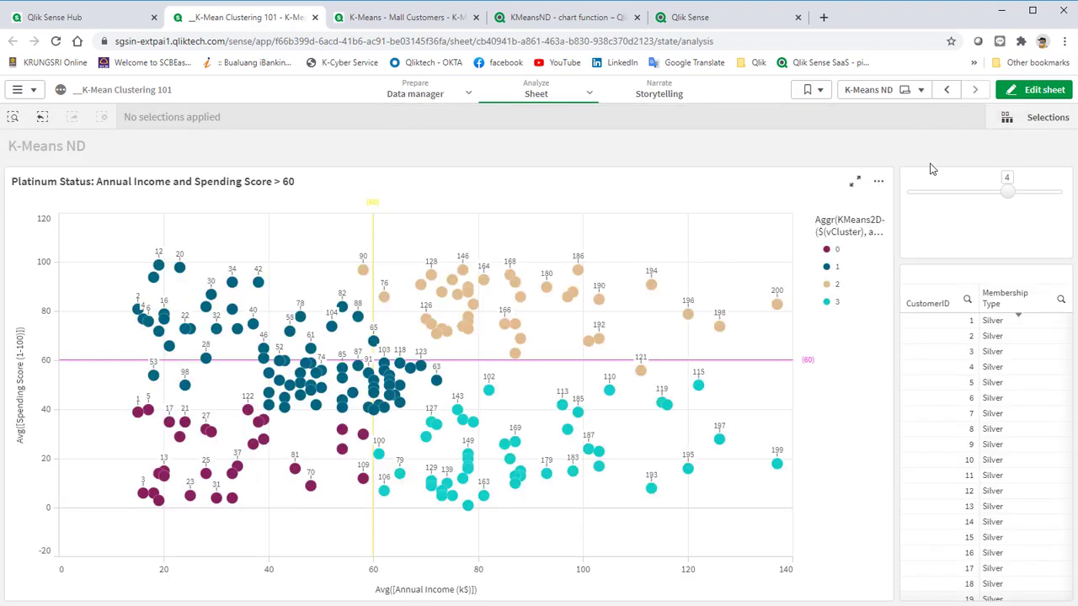
- In the scatter's colour expression, add avg([Frequency Score]) and avg([Recency Score]) after the income and spending averages
{"action": "left_click", "coordinate": [1025, 98]}
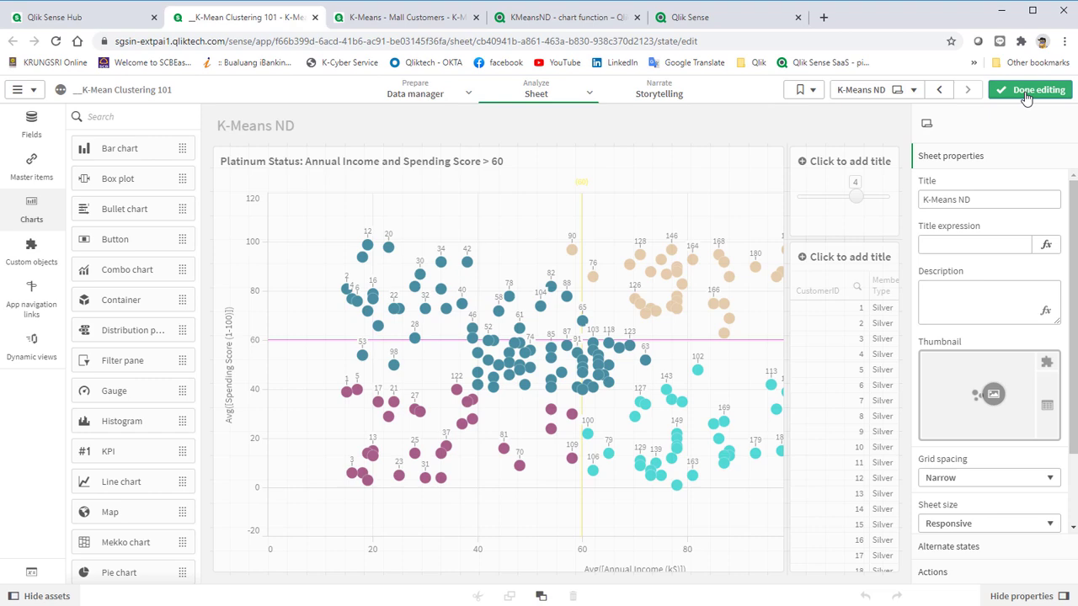
{"action": "left_click", "coordinate": [587, 313]}
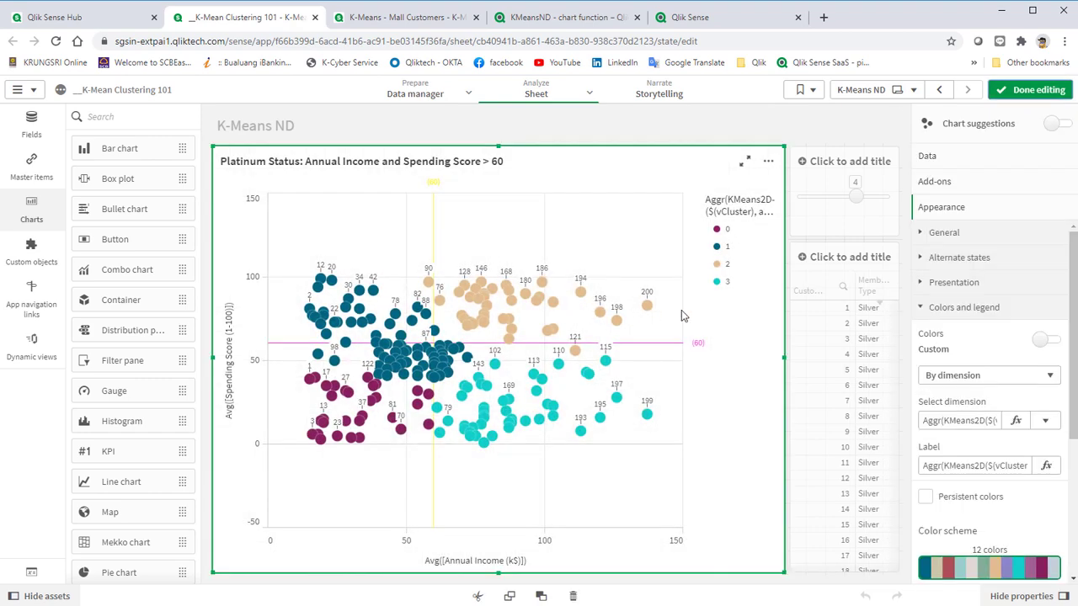
{"action": "left_click", "coordinate": [1016, 428]}
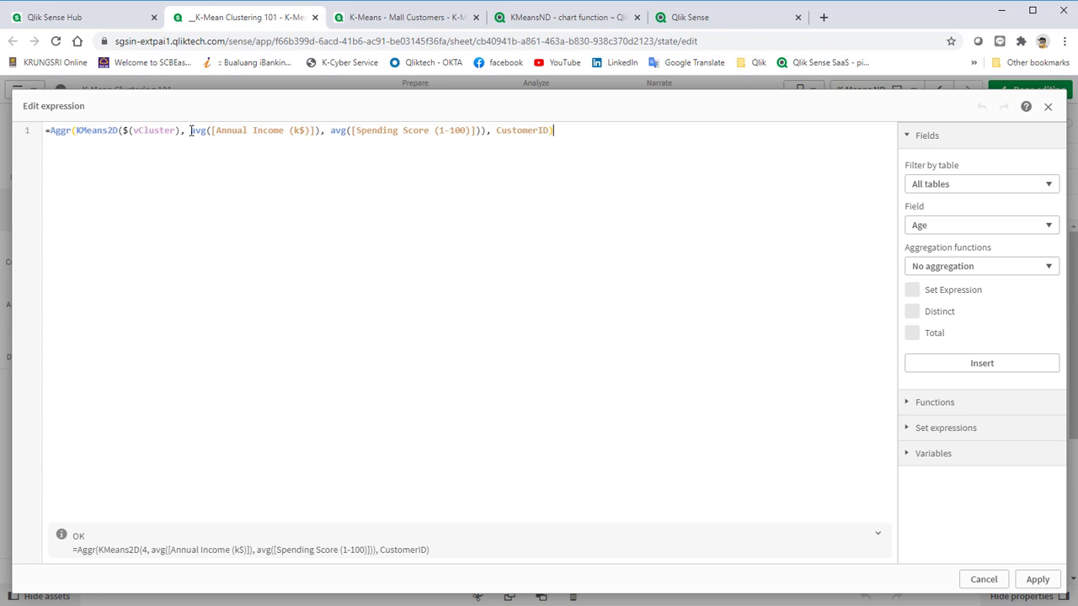
{"action": "left_click_drag", "start_coordinate": [193, 132], "coordinate": [479, 131]}
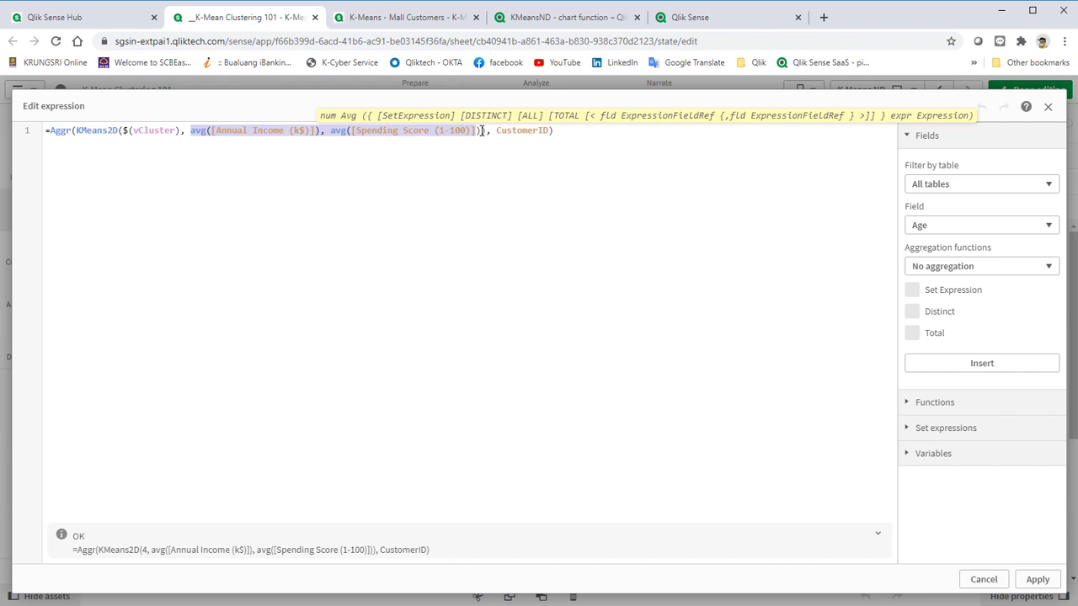
{"action": "left_click", "coordinate": [483, 130]}
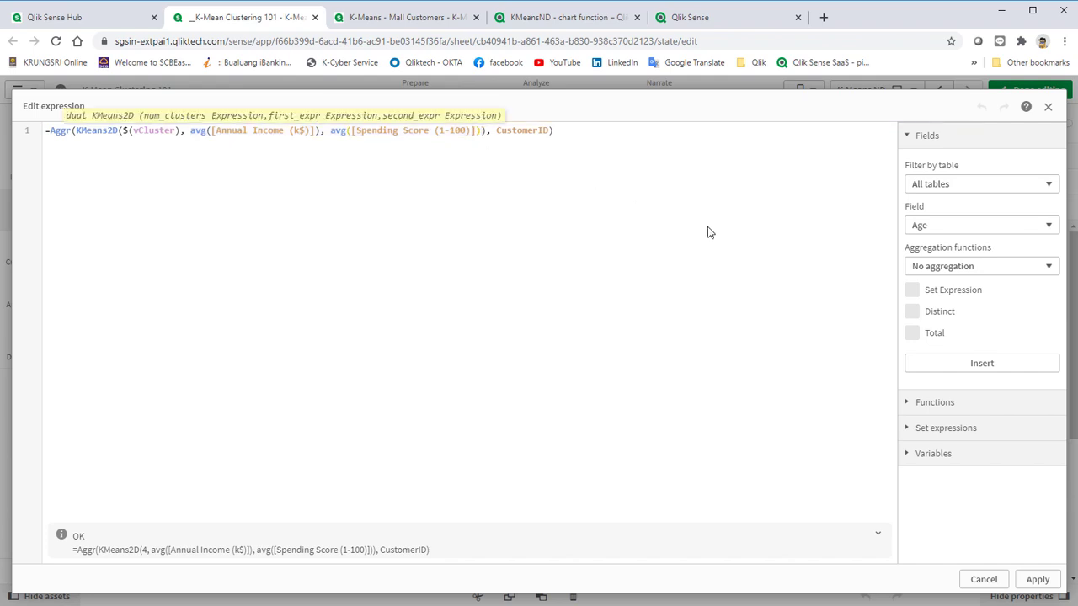
{"action": "type", "text": ", avg"}
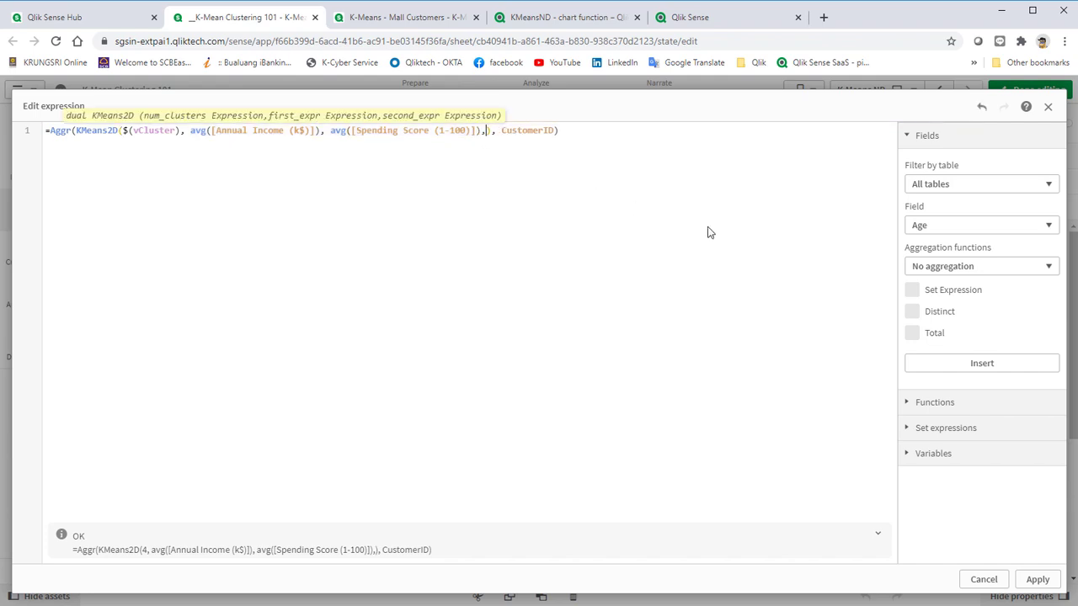
{"action": "type", "text": "(Fre"}
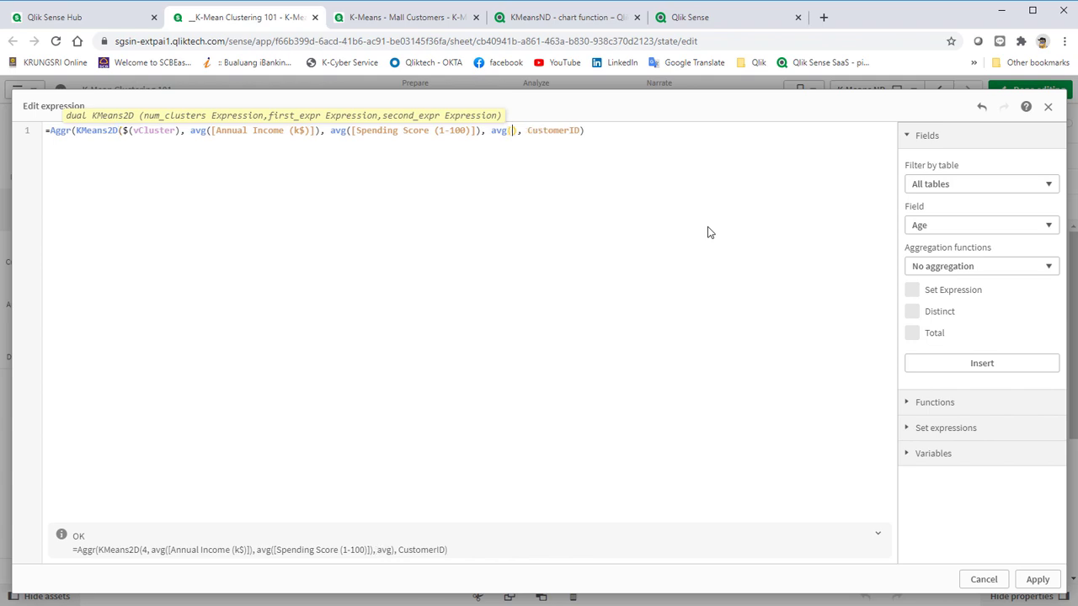
{"action": "key", "text": "Return"}
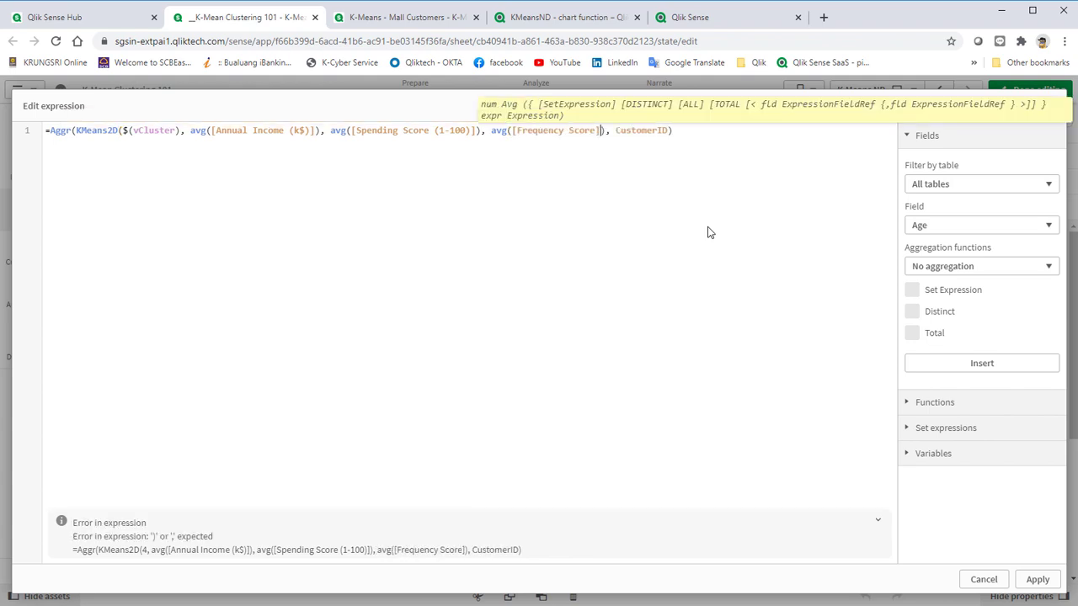
{"action": "type", "text": "), avg"}
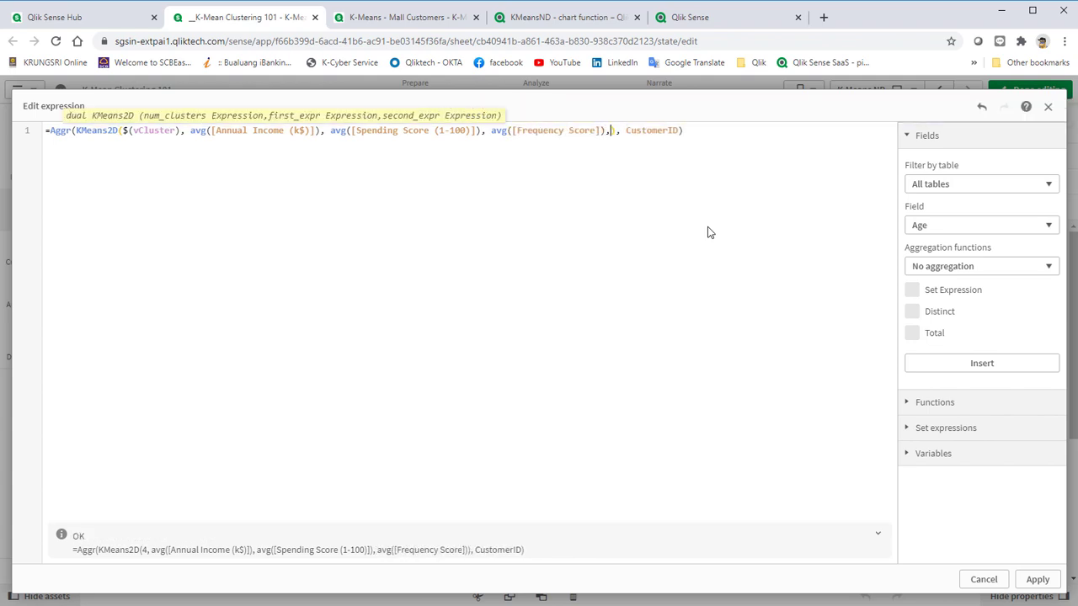
{"action": "type", "text": "(Rec"}
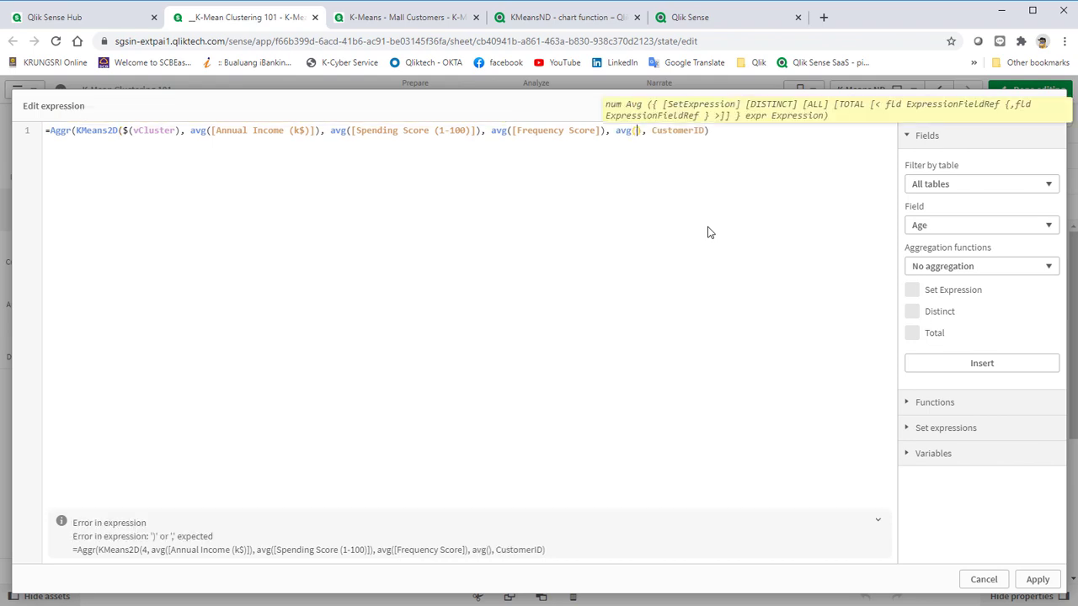
{"action": "key", "text": "Return"}
{"action": "type", "text": ")"}
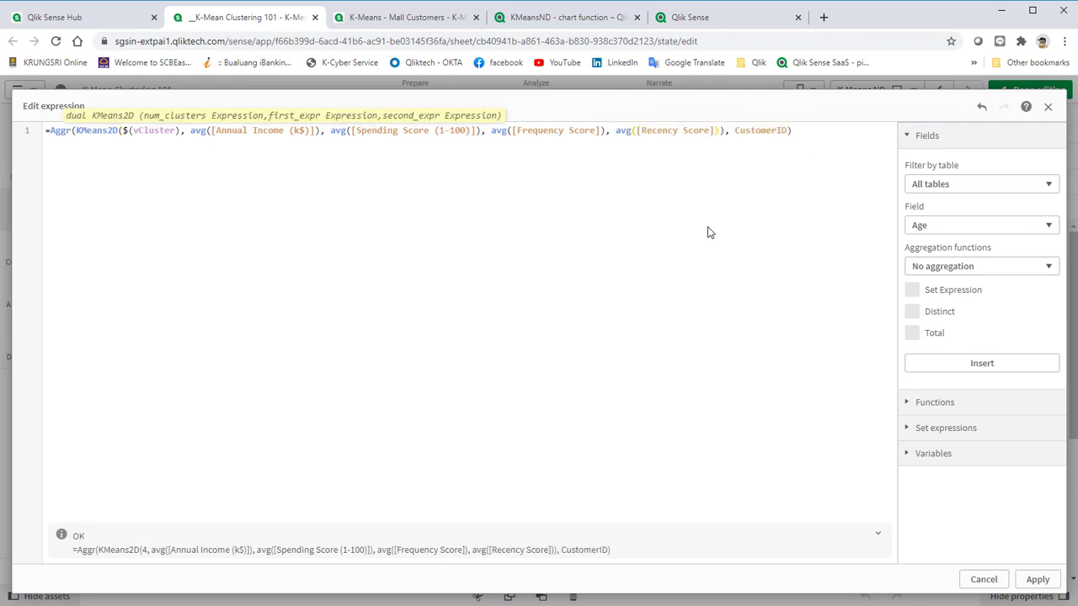
- Change KMeans2D to KMeansND with 10 iterations and apply the expression
{"action": "left_click", "coordinate": [112, 140]}
{"action": "key", "text": "BackSpace"}
{"action": "type", "text": "N"}
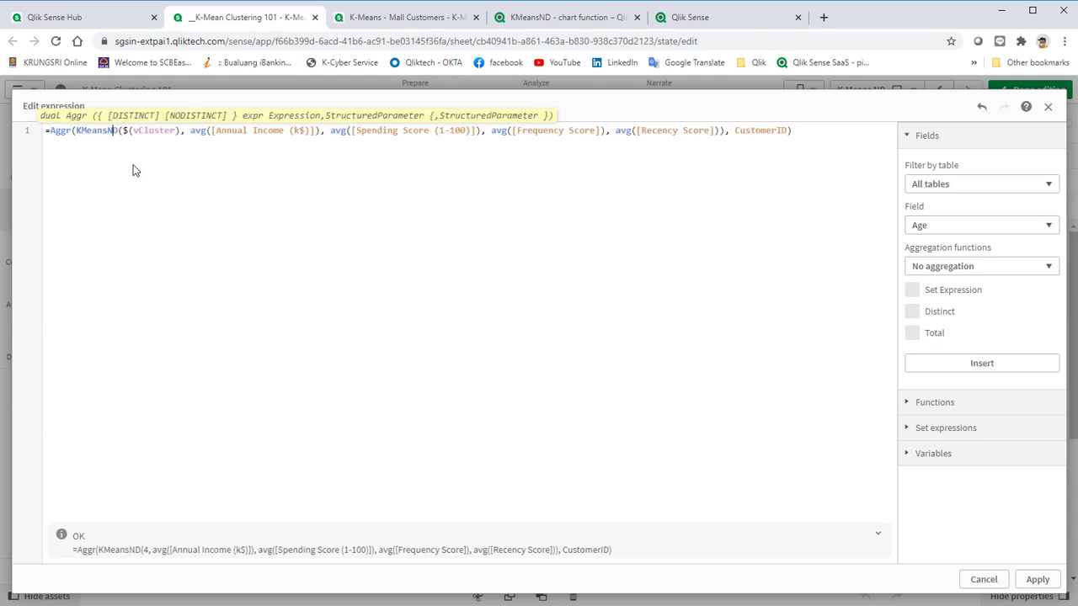
{"action": "key", "text": "Right"}
{"action": "key", "text": "Right"}
{"action": "key", "text": "Right"}
{"action": "key", "text": "Right"}
{"action": "key", "text": "Right"}
{"action": "key", "text": "Right"}
{"action": "key", "text": "Right"}
{"action": "key", "text": "Right"}
{"action": "key", "text": "Right"}
{"action": "key", "text": "Right"}
{"action": "type", "text": ", 10"}
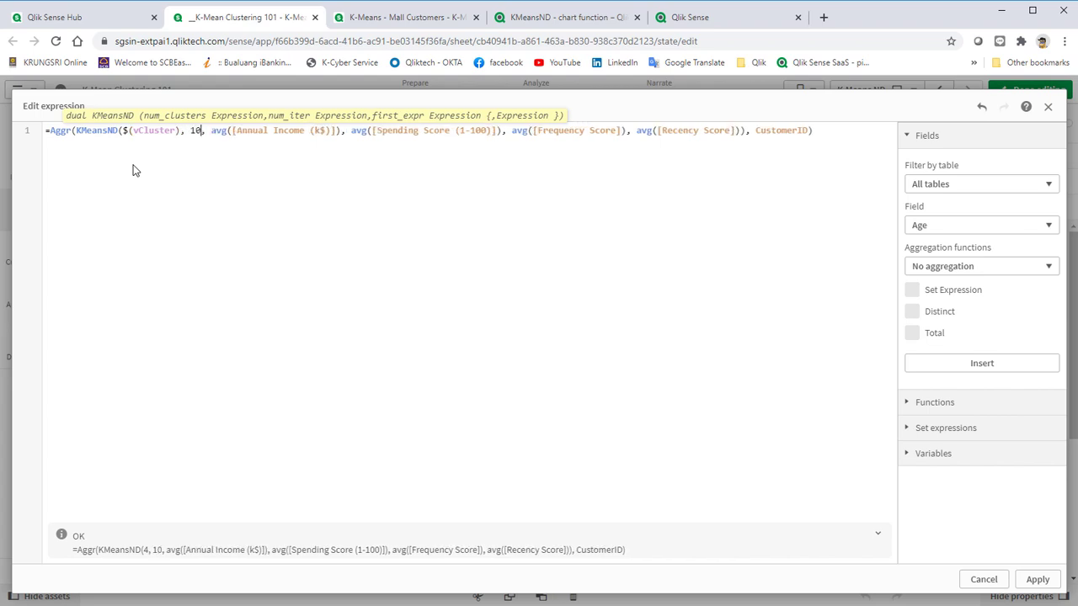
{"action": "left_click", "coordinate": [1038, 579]}
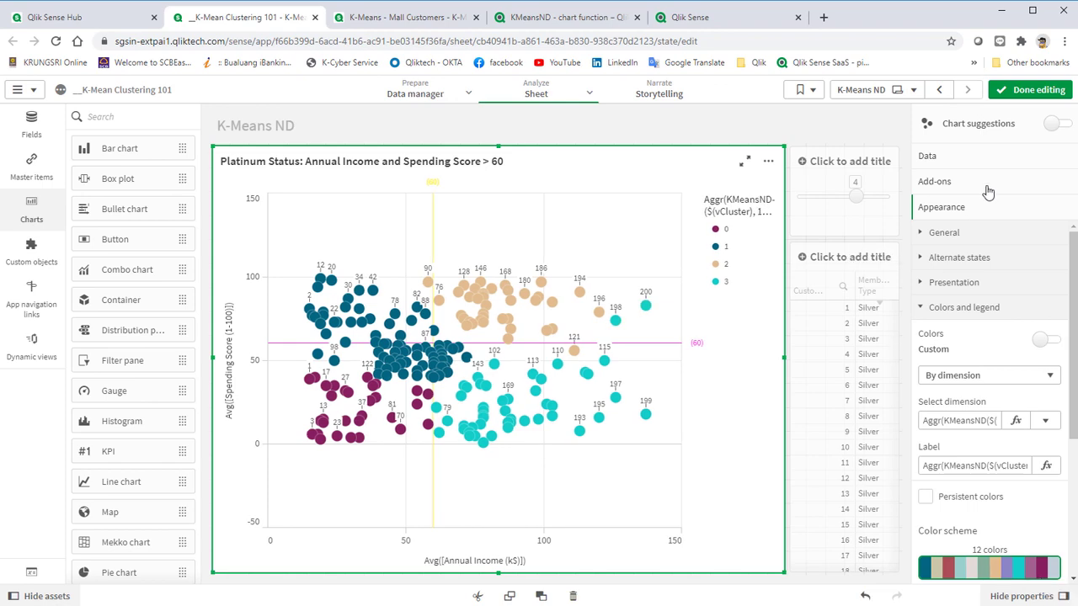
- Switch the K-Means ND sheet to analysis mode with Done editing
{"action": "left_click", "coordinate": [1029, 89]}
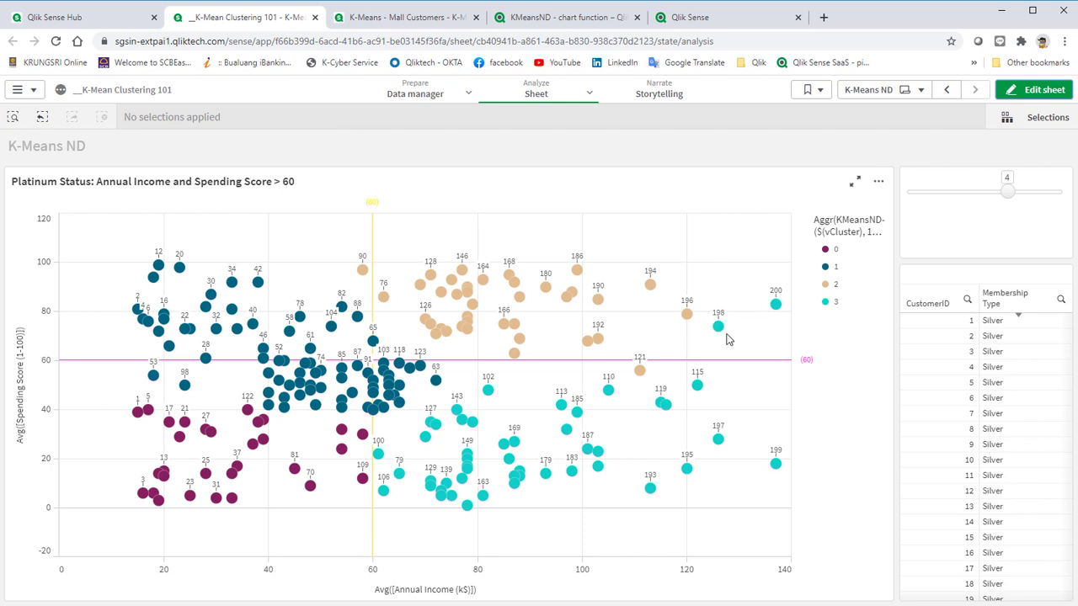
{"action": "left_click", "coordinate": [825, 285]}
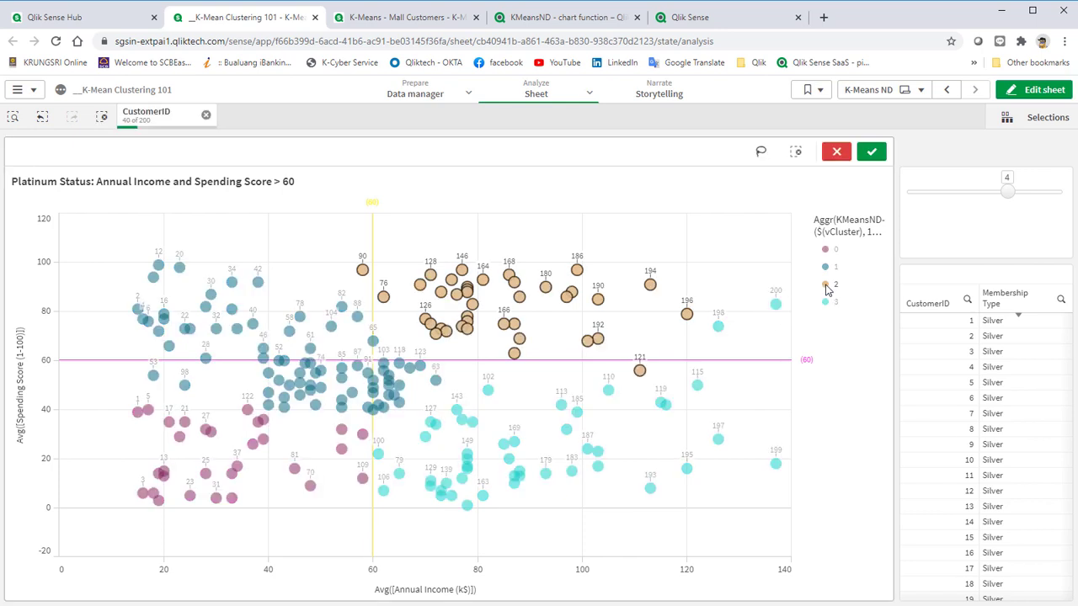
{"action": "scroll", "coordinate": [950, 411], "scroll_direction": "down", "scroll_amount": 5}
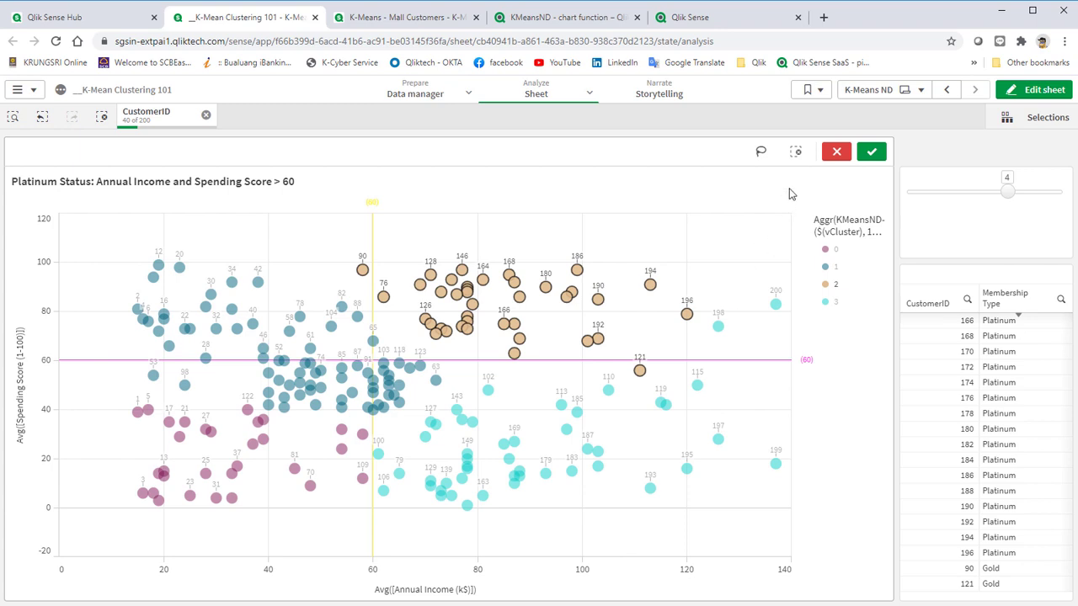
{"action": "left_click", "coordinate": [836, 151]}
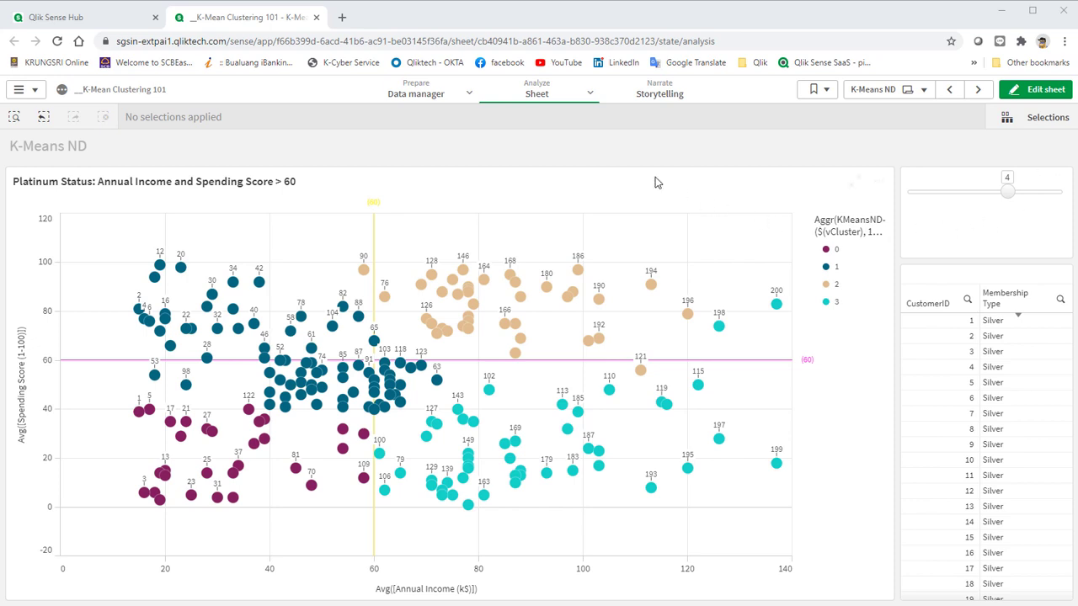
- In Insights, select CustomerID, Annual Income (k$) and Spending Score (1-100) for analysis
{"action": "left_click", "coordinate": [569, 96]}
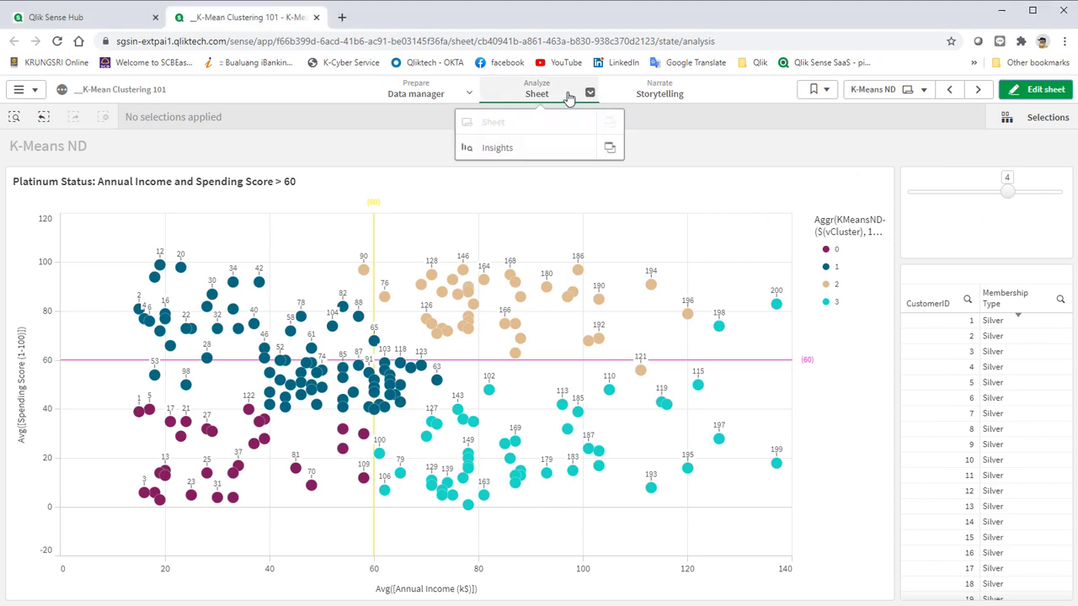
{"action": "left_click", "coordinate": [534, 148]}
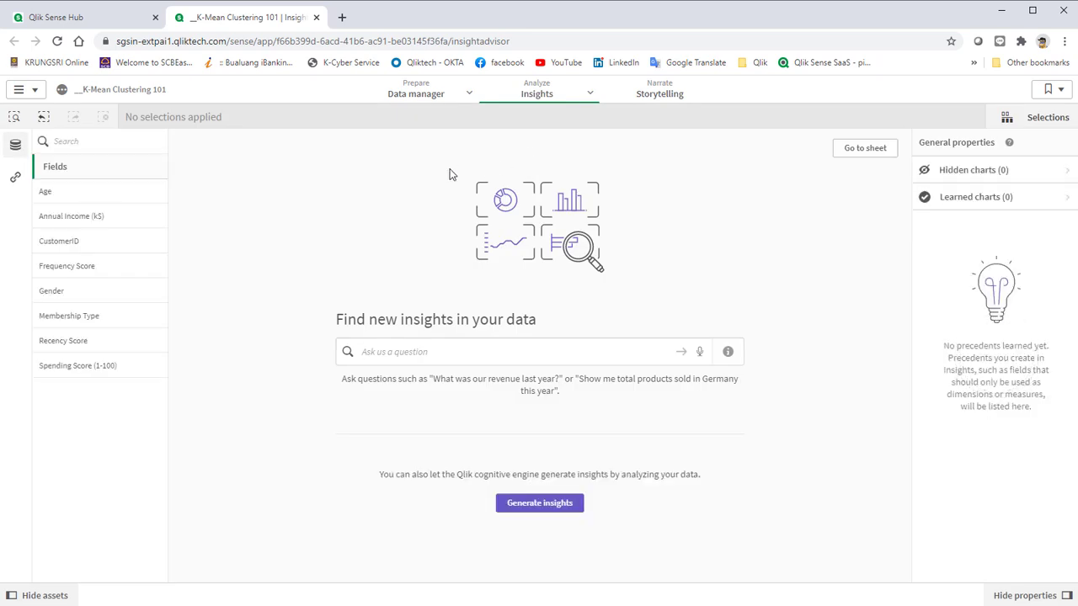
{"action": "left_click", "coordinate": [88, 245]}
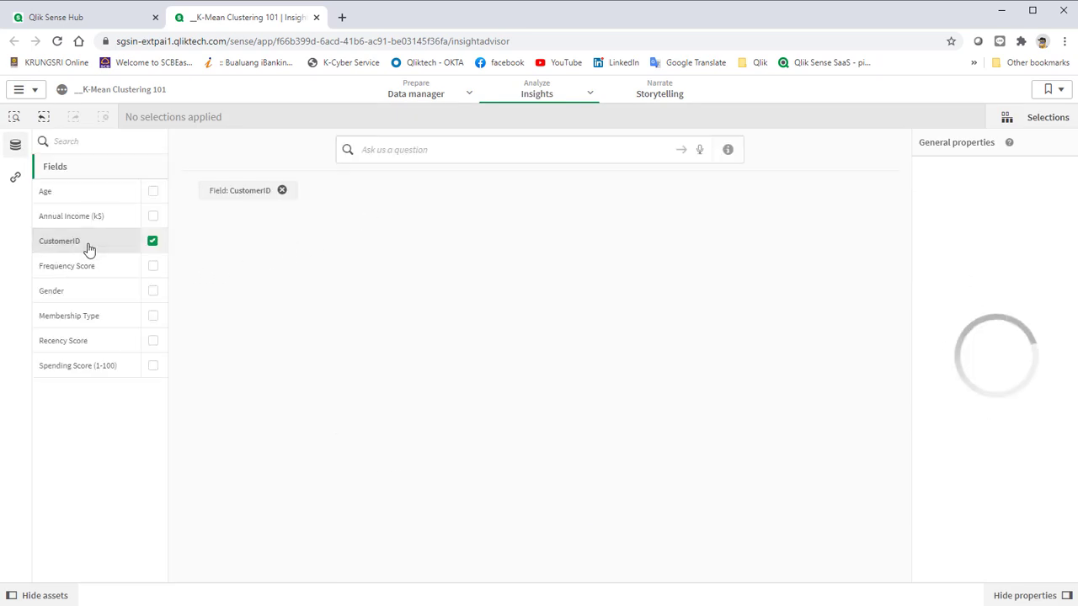
{"action": "left_click", "coordinate": [153, 217]}
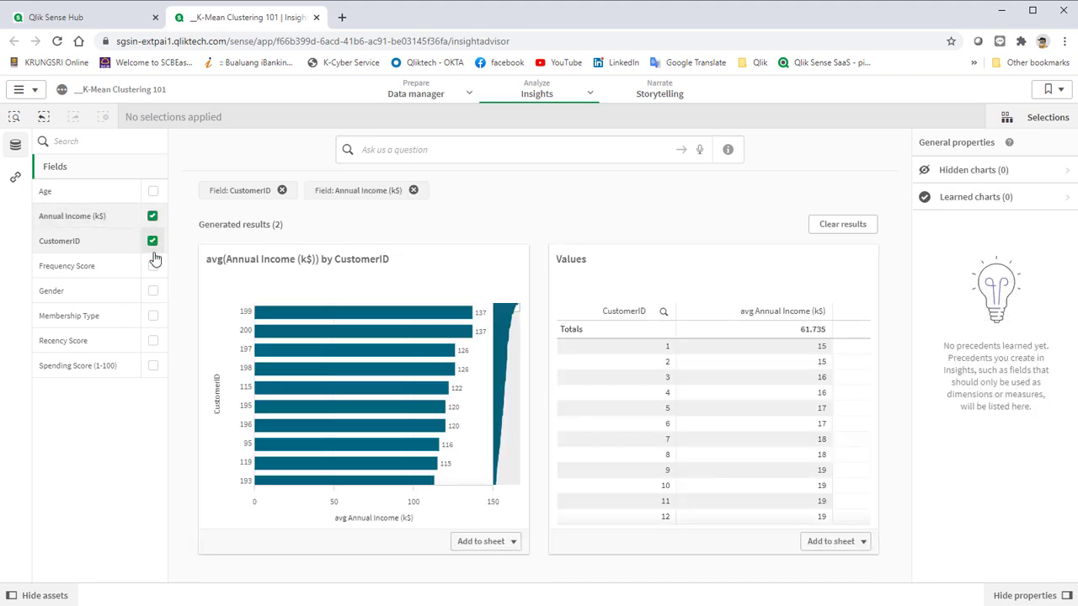
{"action": "left_click", "coordinate": [152, 366]}
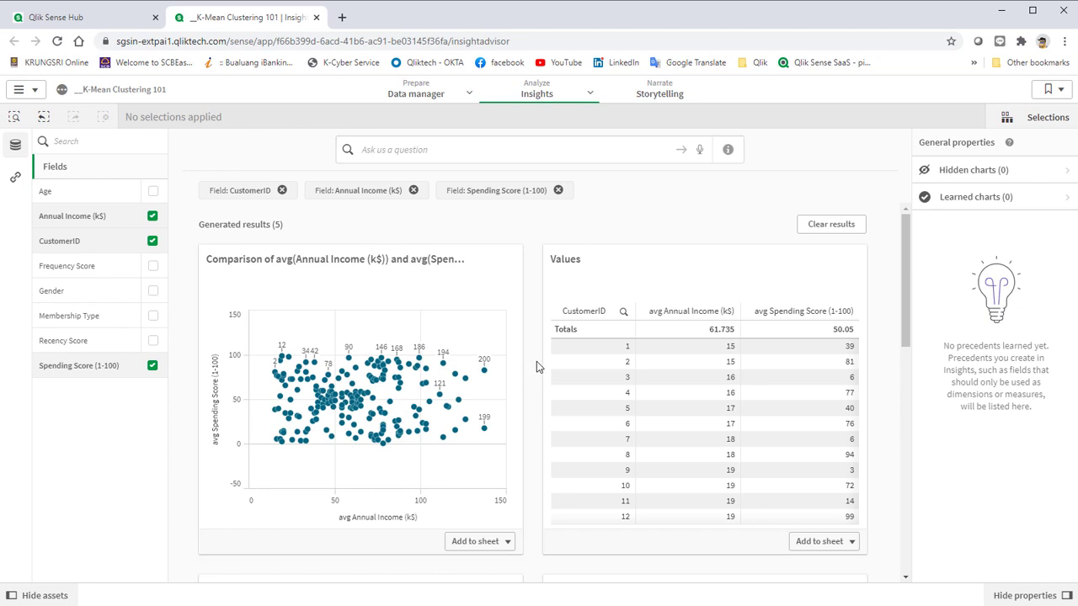
- Add the K-Means clustered scatter insight to My new sheet
{"action": "scroll", "coordinate": [537, 361], "scroll_direction": "down", "scroll_amount": 3}
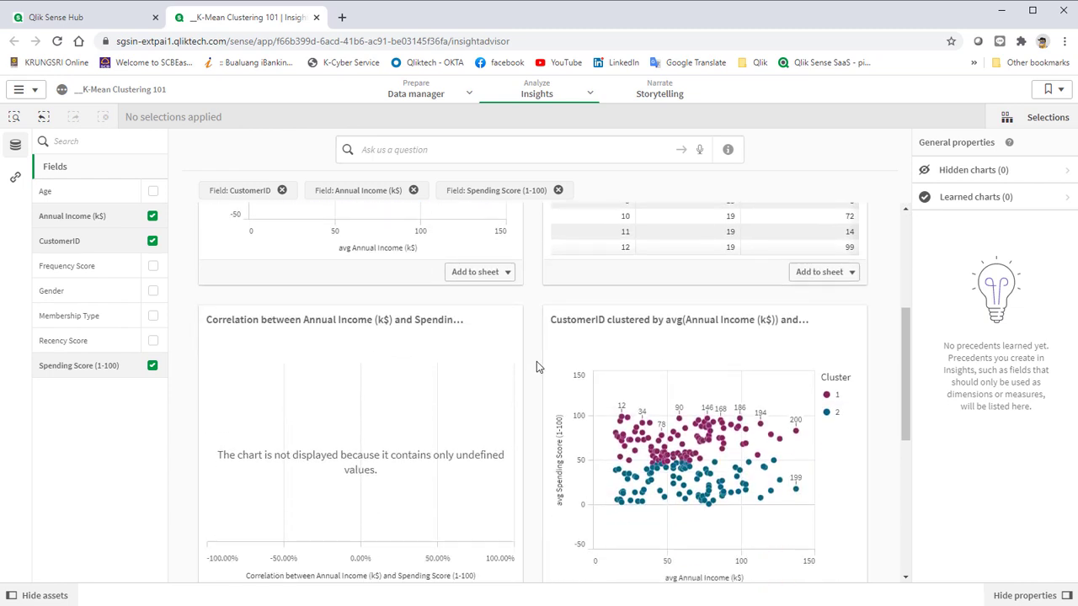
{"action": "scroll", "coordinate": [536, 367], "scroll_direction": "down", "scroll_amount": 1}
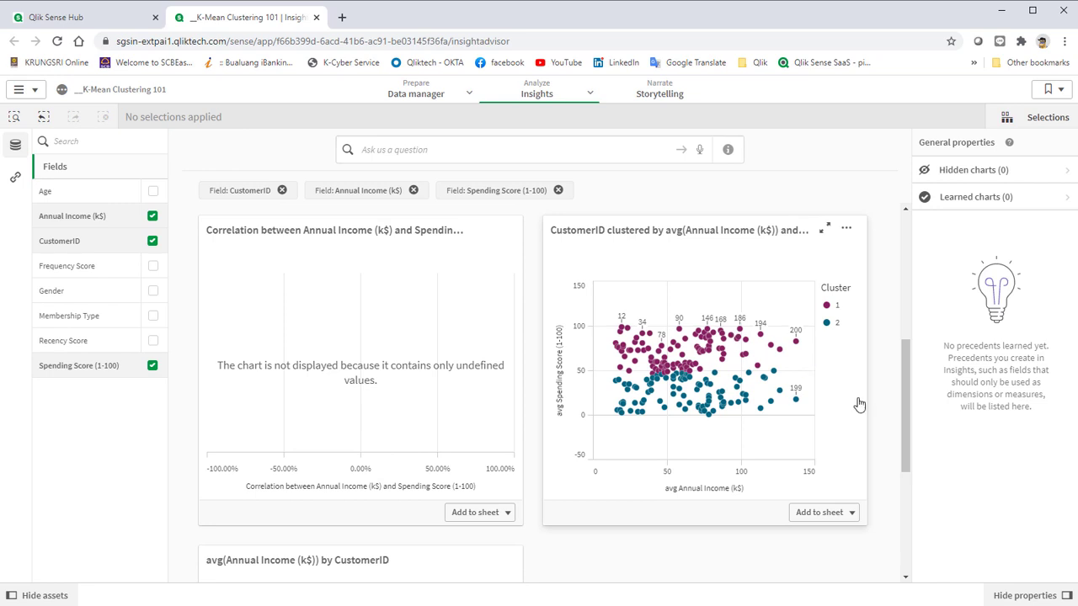
{"action": "left_click", "coordinate": [852, 514]}
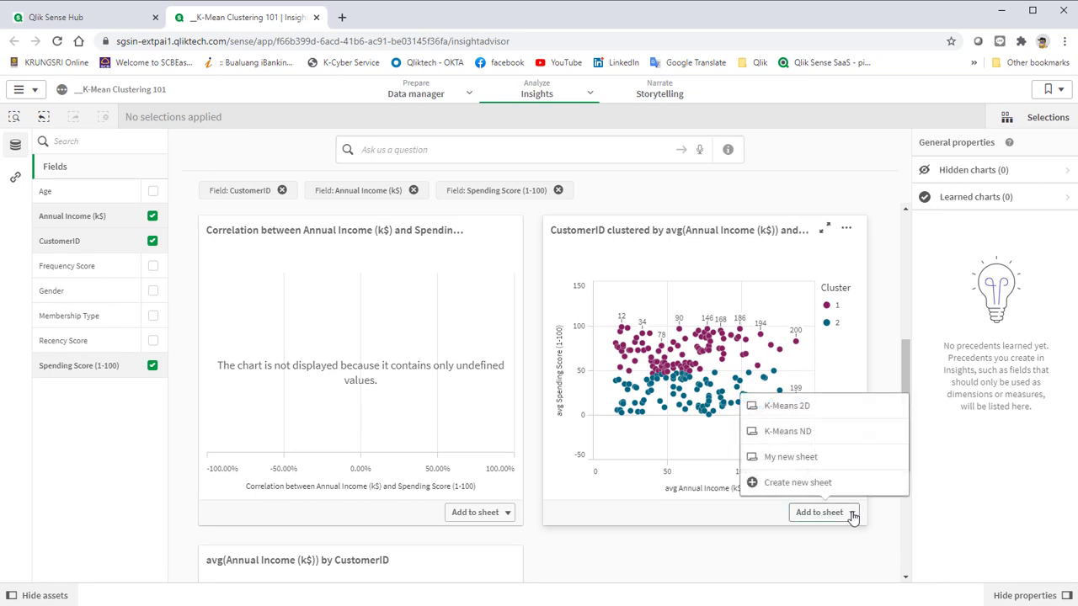
{"action": "left_click", "coordinate": [788, 462]}
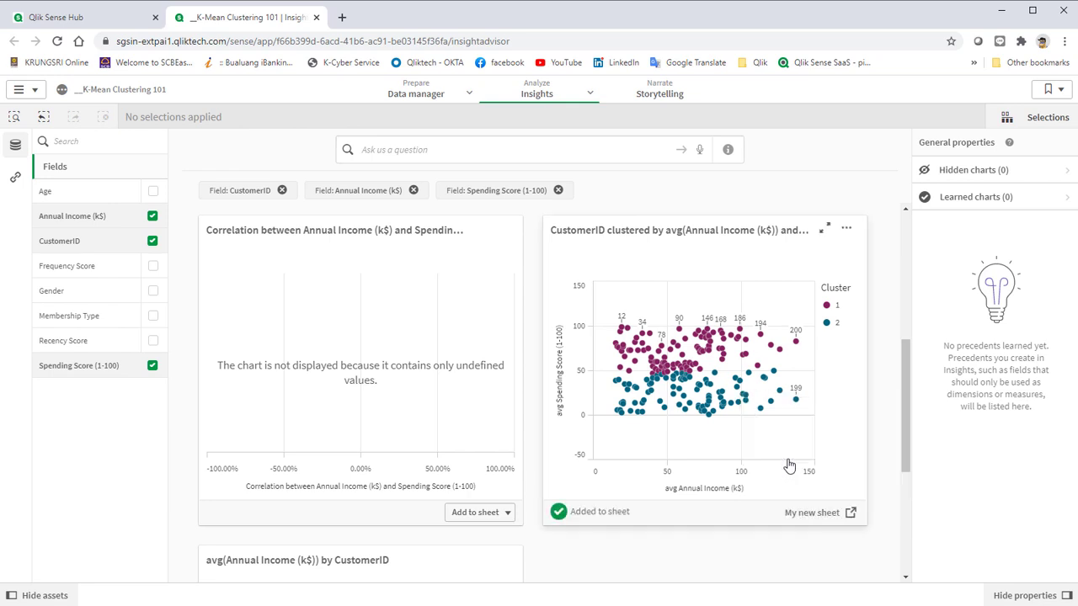
{"action": "left_click", "coordinate": [590, 93]}
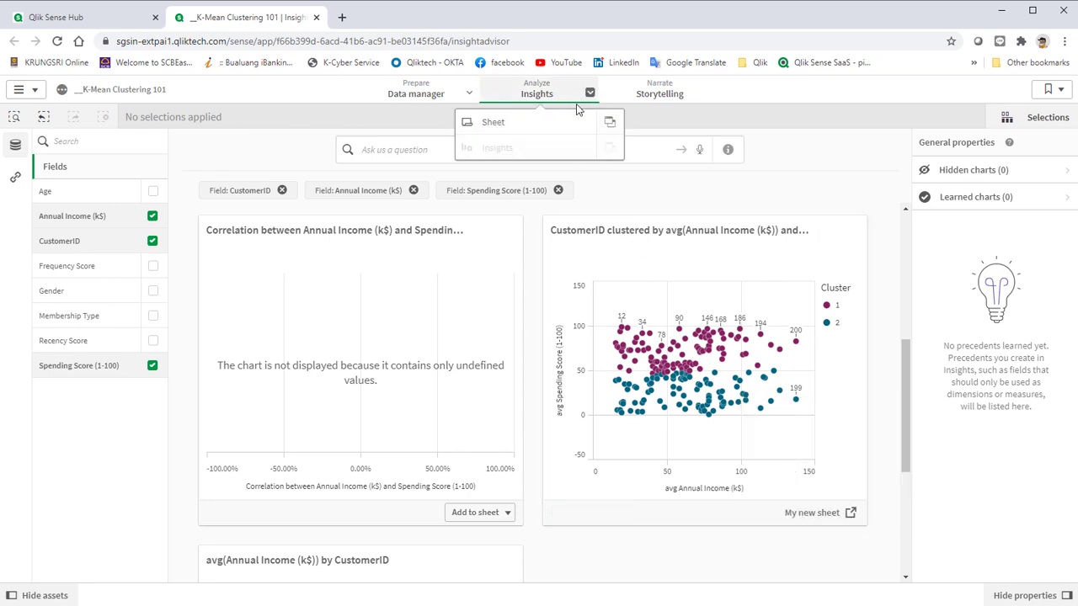
- On My new sheet, enlarge the K-Means scatter across the sheet and enable Persistent colors
{"action": "left_click", "coordinate": [570, 123]}
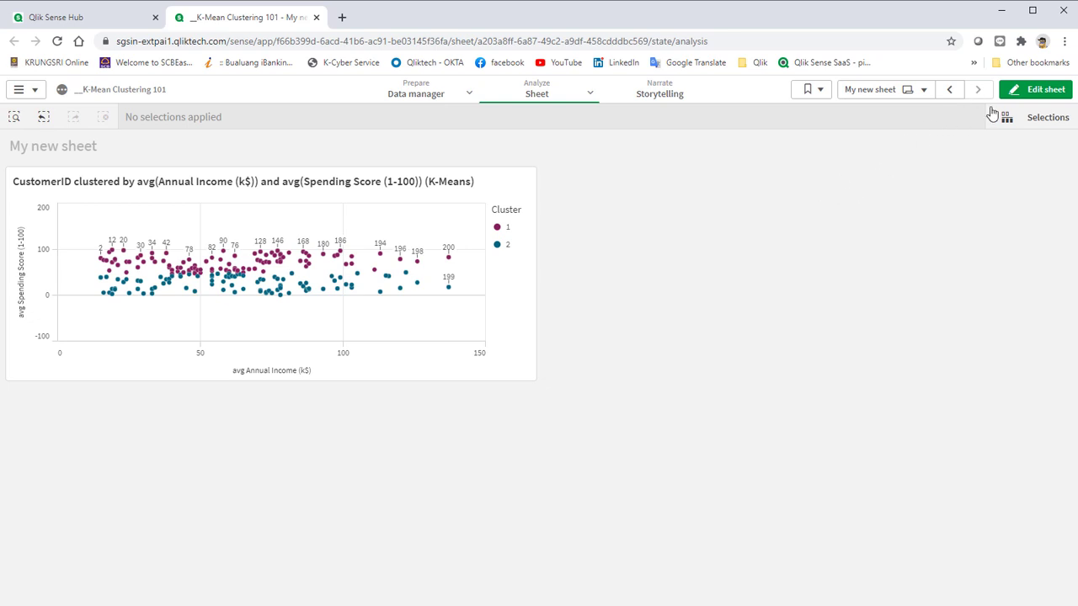
{"action": "left_click", "coordinate": [1029, 91]}
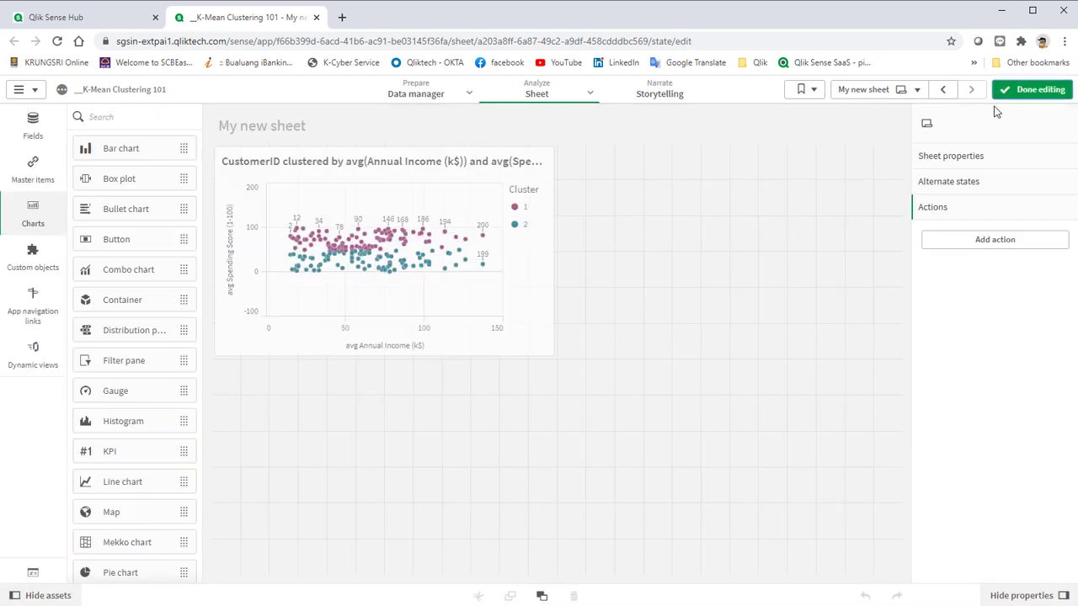
{"action": "left_click", "coordinate": [543, 334]}
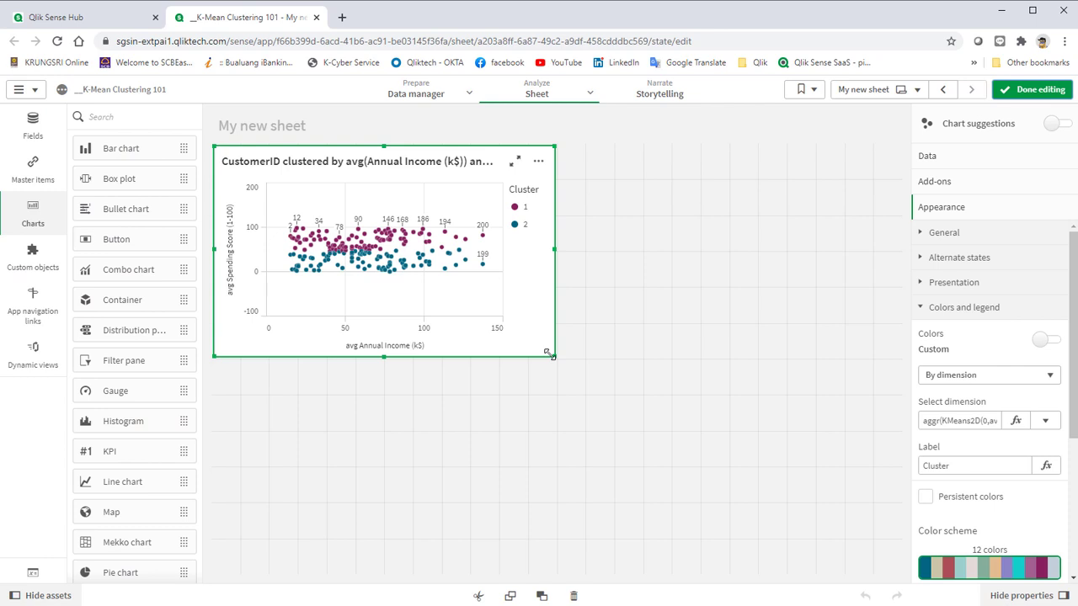
{"action": "left_click_drag", "start_coordinate": [549, 355], "coordinate": [813, 583]}
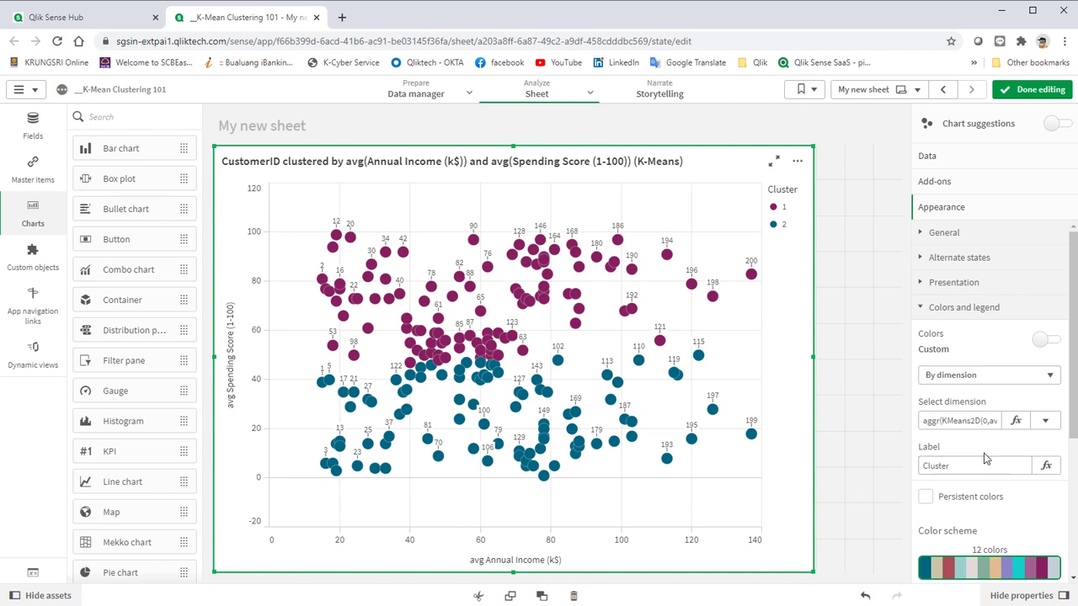
{"action": "left_click", "coordinate": [926, 499]}
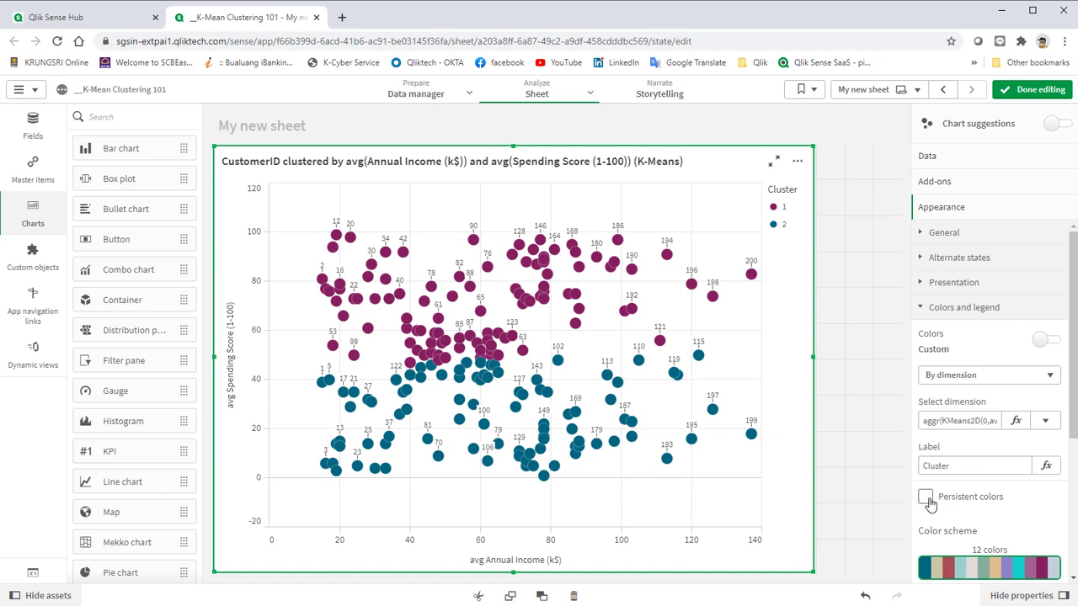
- Change the KMeans2D cluster-count argument from 0 to 4 and apply
{"action": "left_click", "coordinate": [1016, 420]}
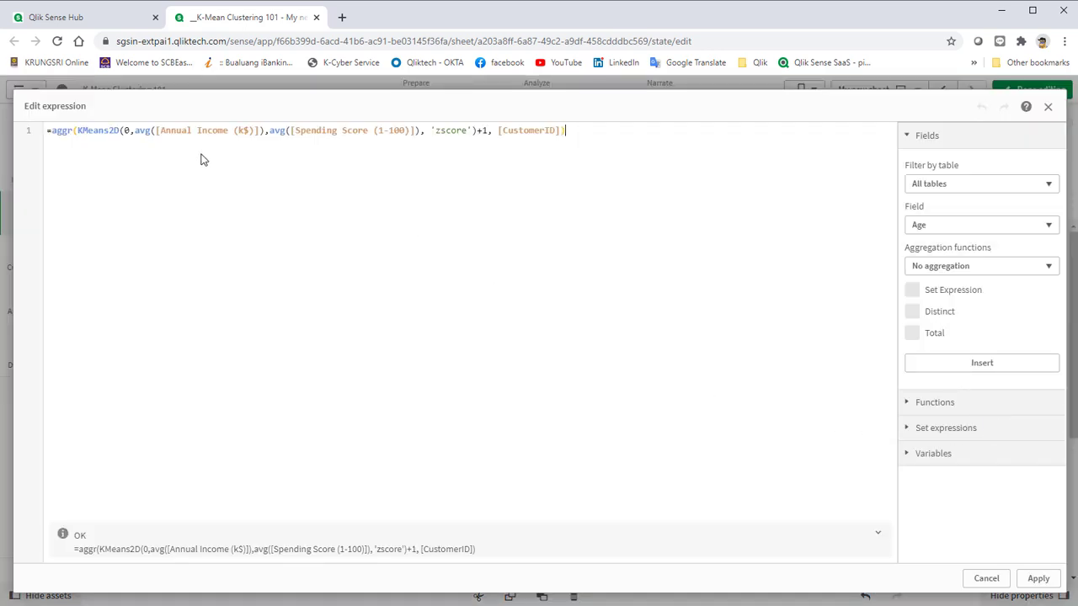
{"action": "left_click", "coordinate": [128, 131]}
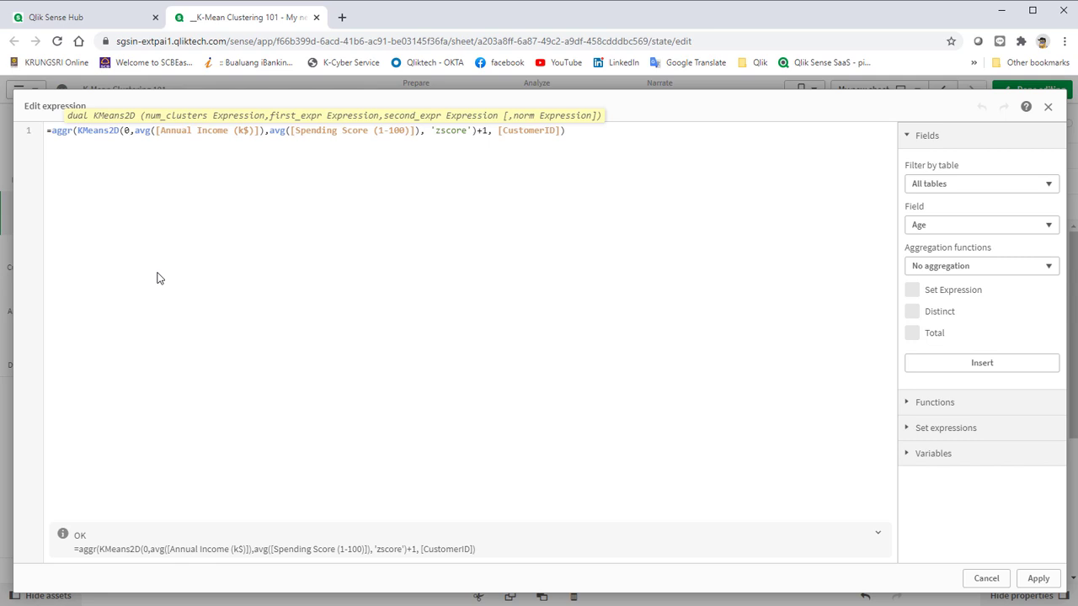
{"action": "key", "text": "BackSpace"}
{"action": "type", "text": "4"}
{"action": "left_click", "coordinate": [1038, 580]}
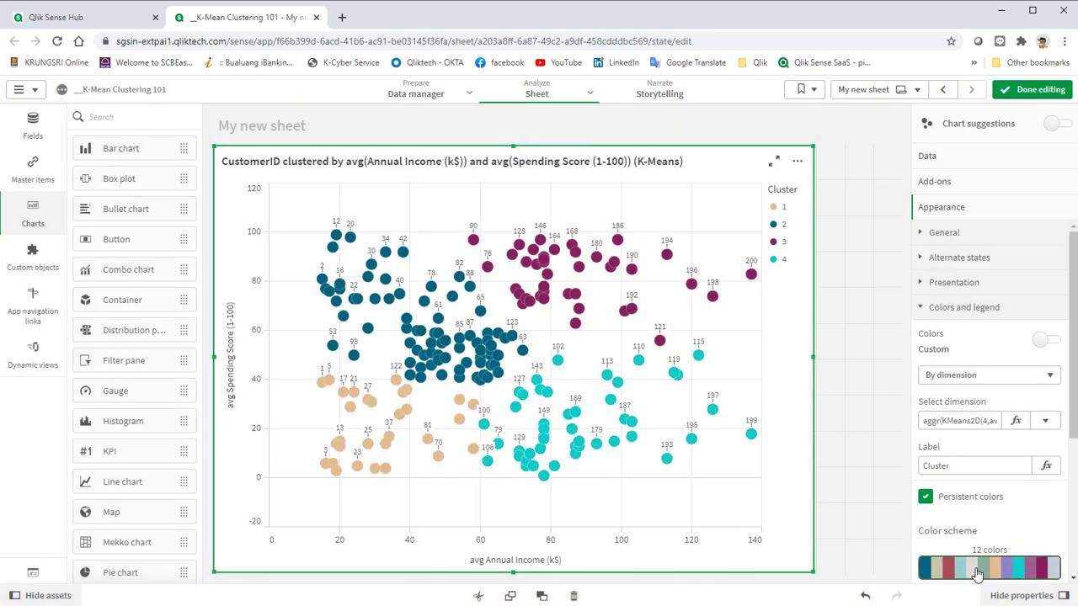
- Add reference lines with expression 60 on the X-axis (Annual Income) and Y-axis (Spending Score)
{"action": "left_click", "coordinate": [935, 183]}
{"action": "left_click", "coordinate": [959, 242]}
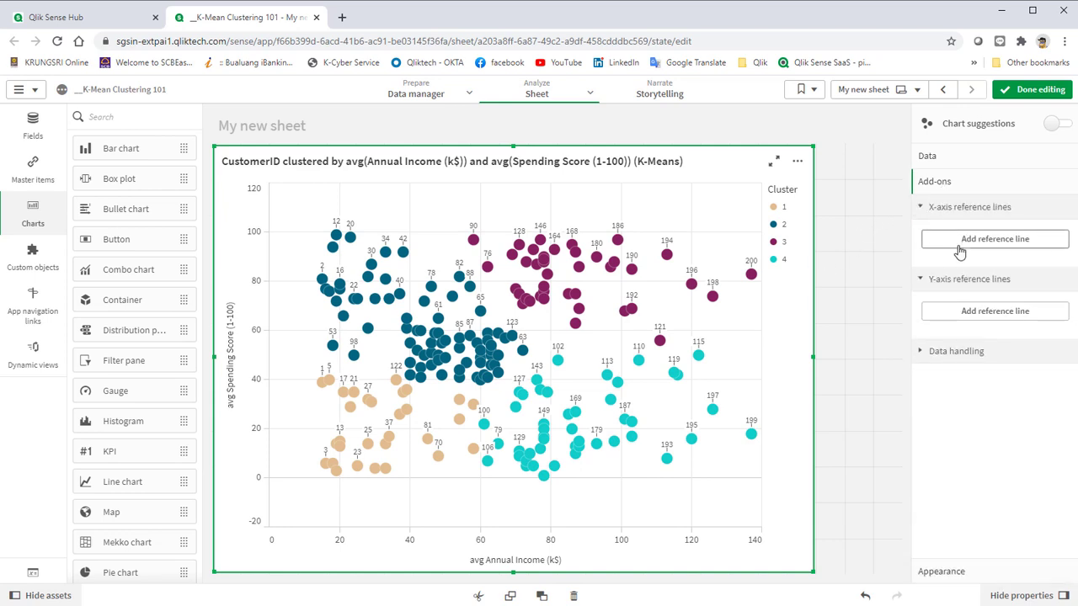
{"action": "type", "text": "60"}
{"action": "key", "text": "Return"}
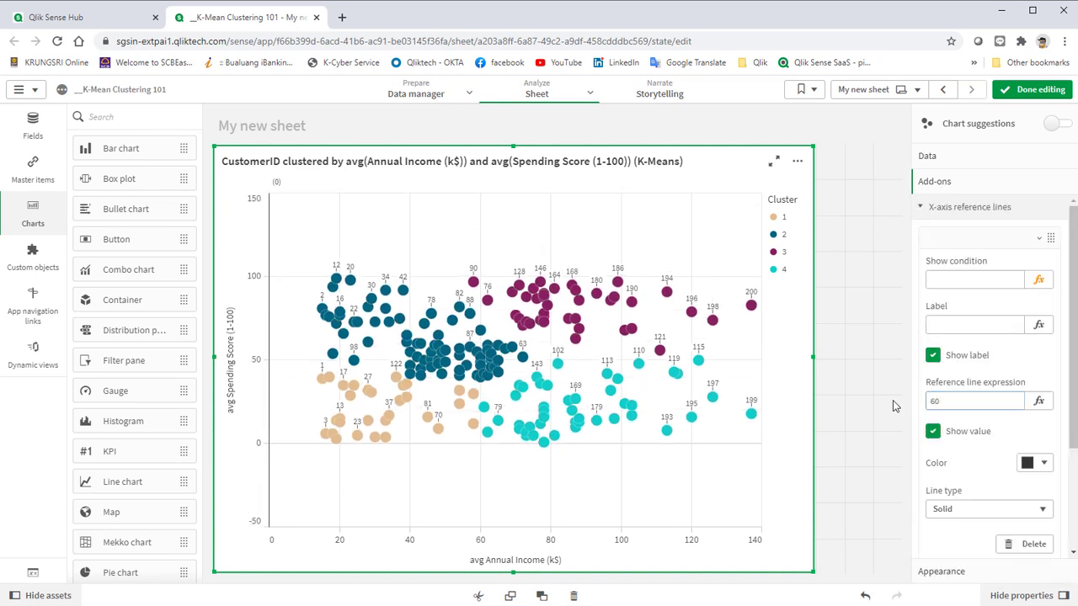
{"action": "left_click", "coordinate": [1038, 240]}
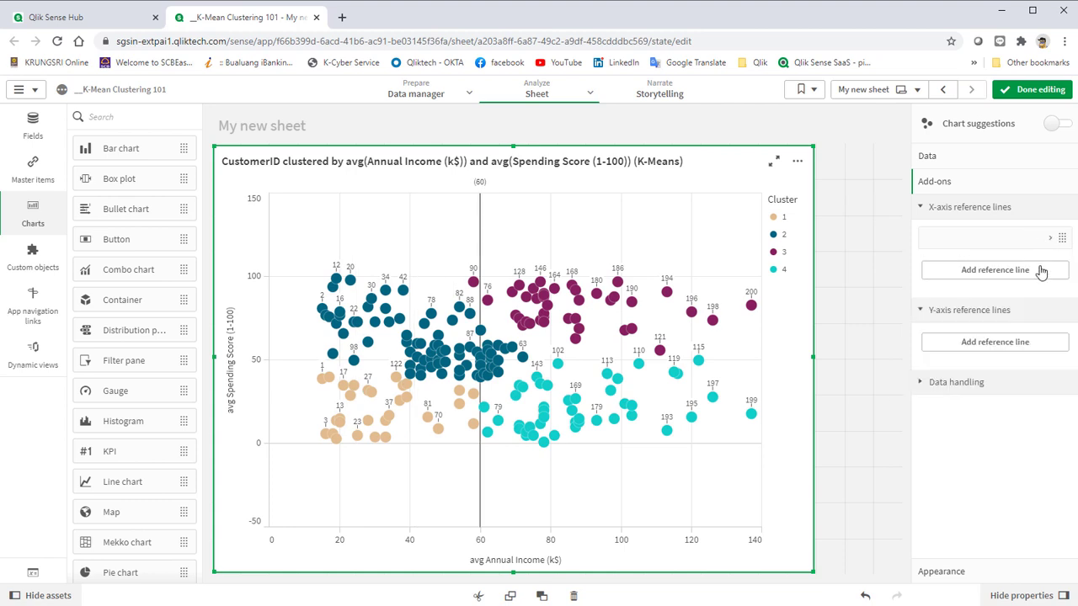
{"action": "left_click", "coordinate": [1032, 343]}
{"action": "type", "text": "60"}
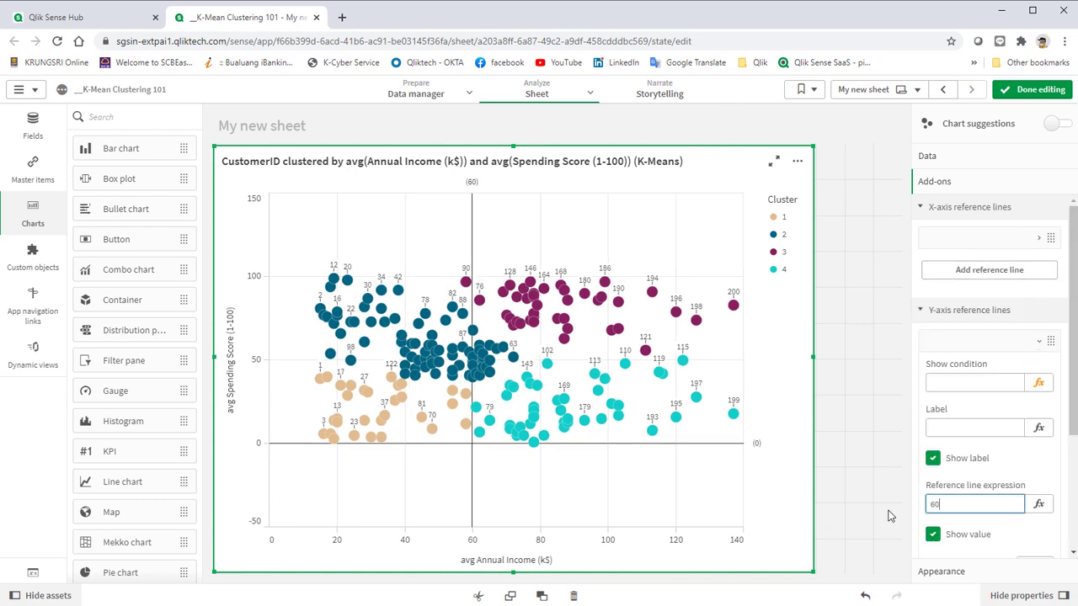
{"action": "key", "text": "Return"}
{"action": "left_click", "coordinate": [1038, 346]}
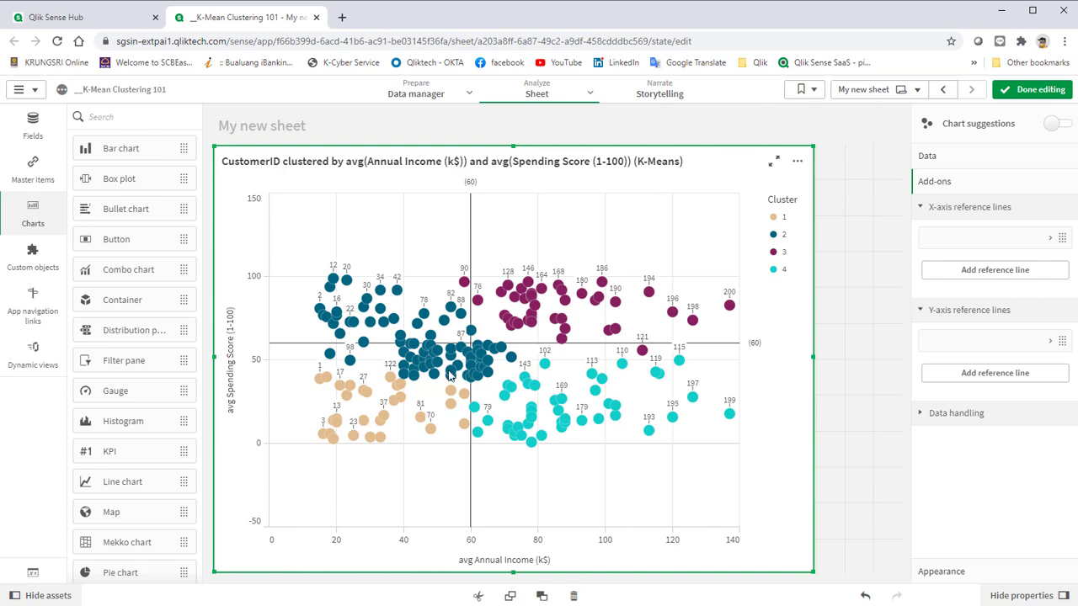
- Place an Age filter pane beside the scatter, stretch it down the sheet, and exit editing
{"action": "left_click", "coordinate": [31, 122]}
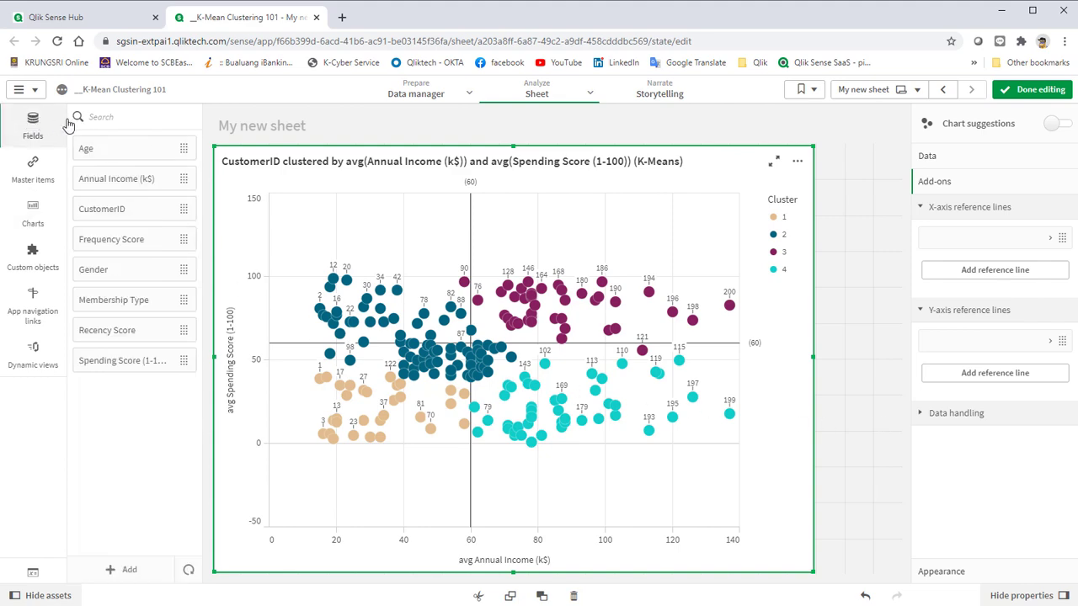
{"action": "left_click_drag", "start_coordinate": [120, 149], "coordinate": [848, 261]}
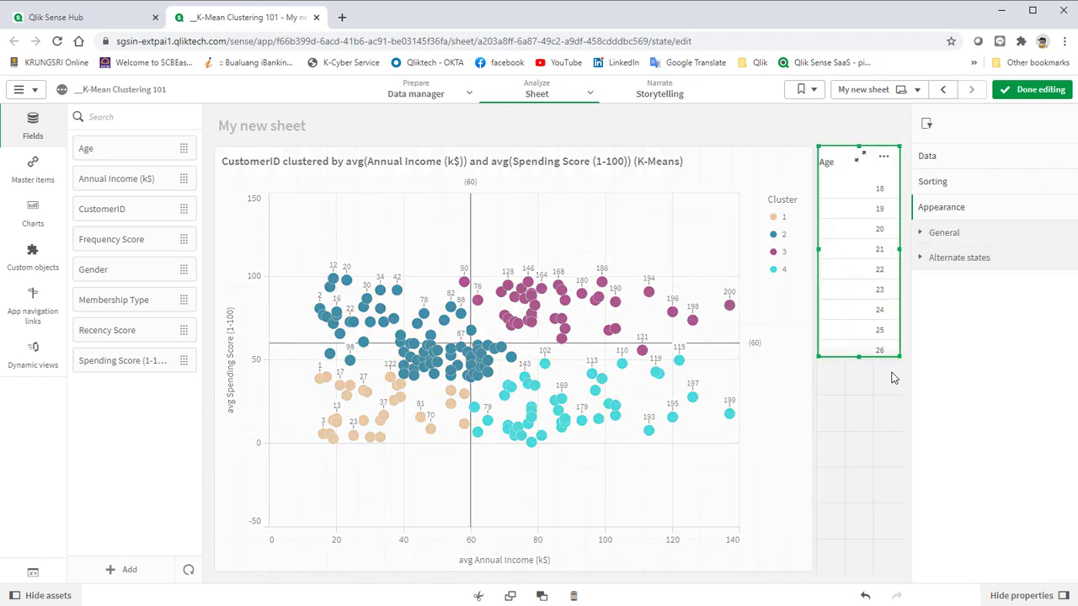
{"action": "left_click_drag", "start_coordinate": [899, 361], "coordinate": [898, 576]}
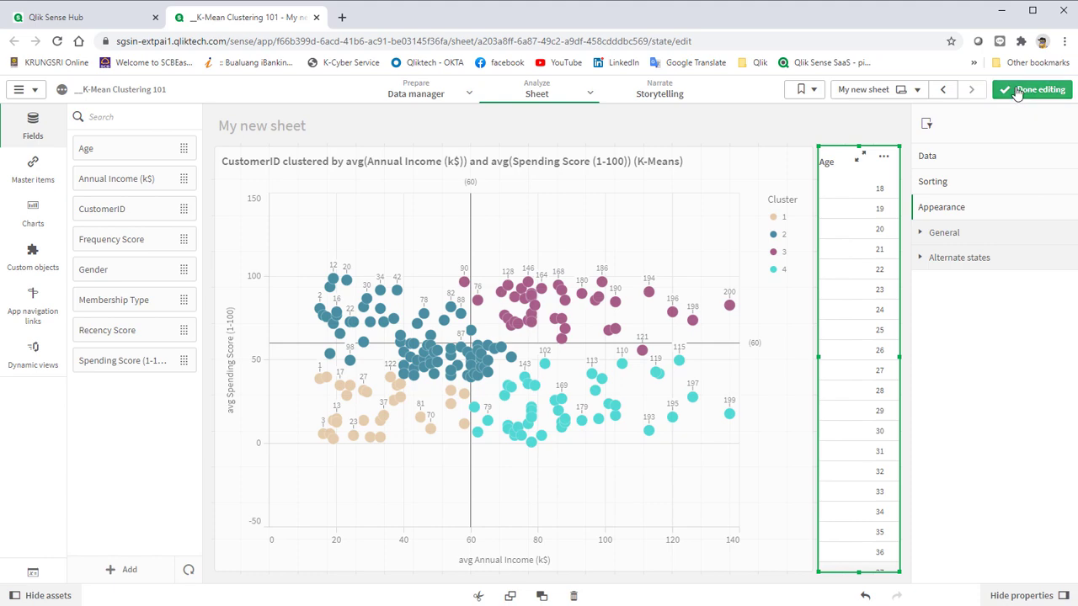
{"action": "left_click", "coordinate": [1014, 89]}
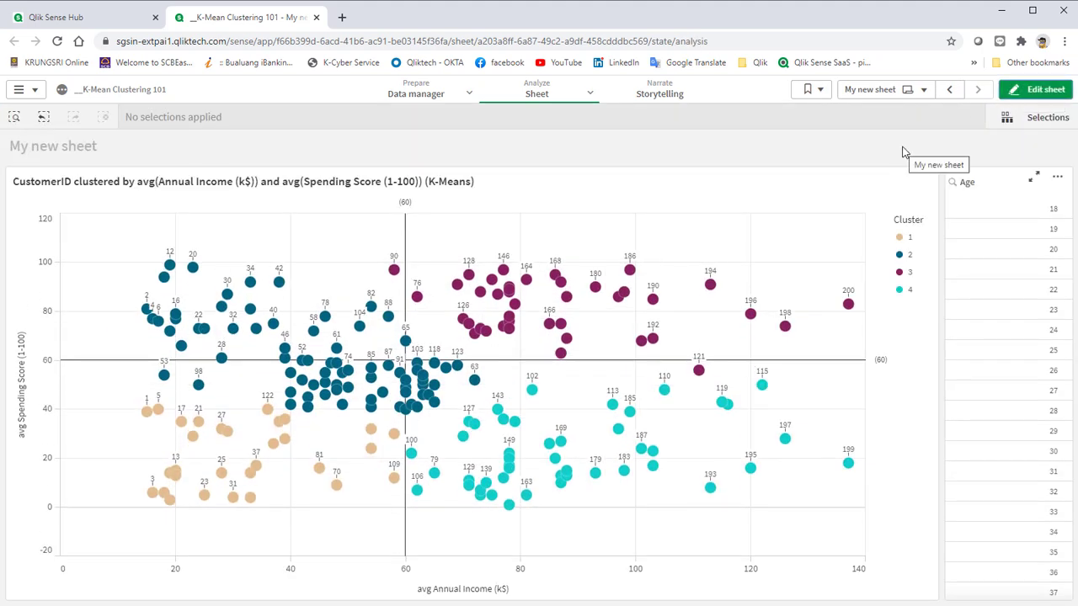
- Select ages 18–29, 35–38, 43, 44, 45, 56–60 and 49 in the Age filter
{"action": "left_click_drag", "start_coordinate": [1001, 212], "coordinate": [994, 434]}
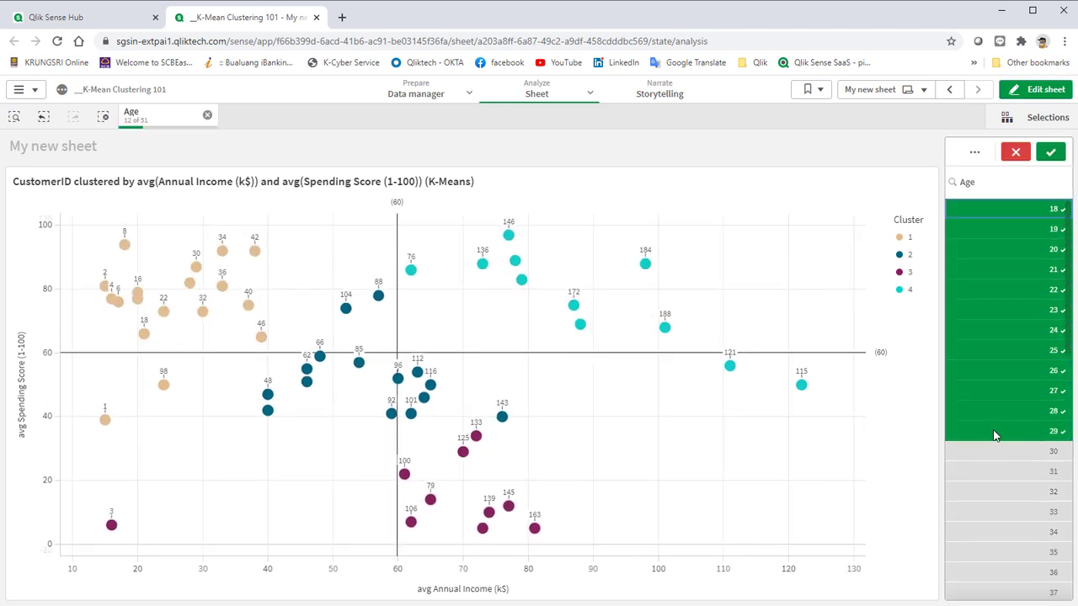
{"action": "scroll", "coordinate": [996, 438], "scroll_direction": "down", "scroll_amount": 2}
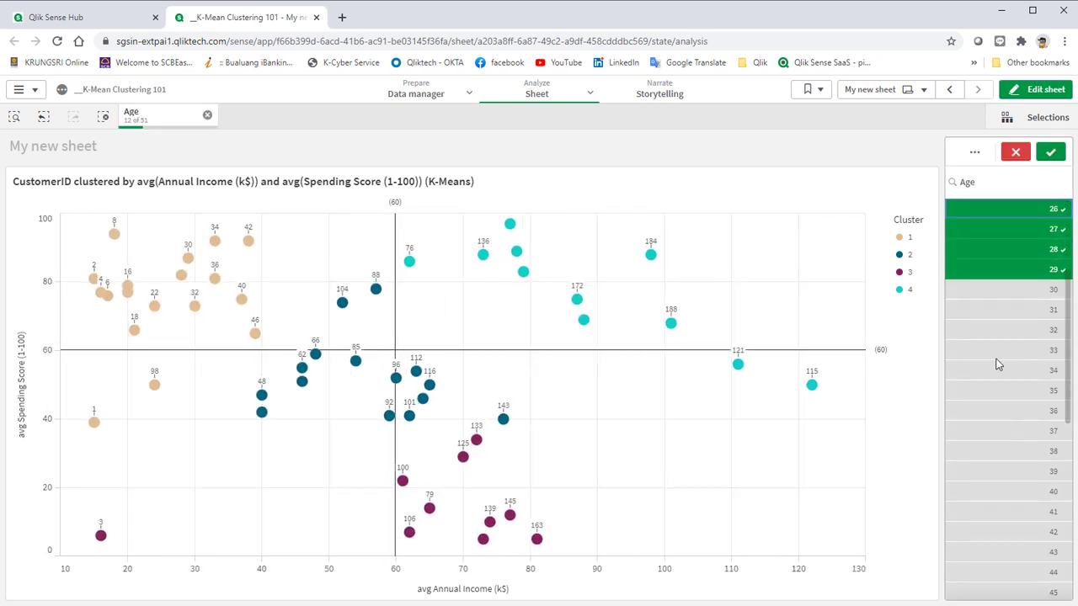
{"action": "left_click_drag", "start_coordinate": [1005, 389], "coordinate": [1002, 450]}
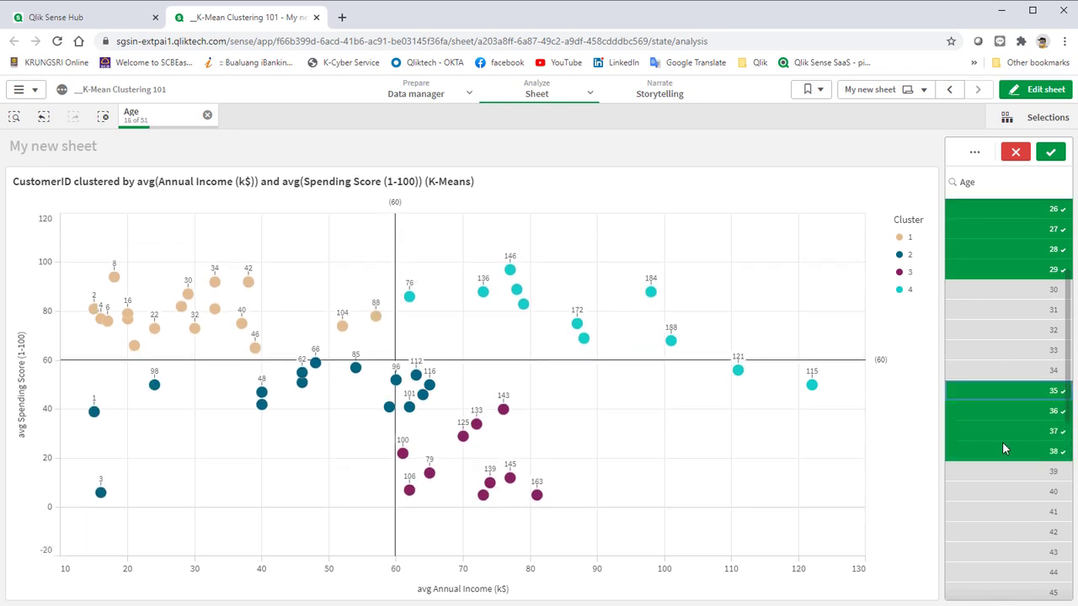
{"action": "scroll", "coordinate": [1003, 448], "scroll_direction": "down", "scroll_amount": 2}
{"action": "left_click", "coordinate": [1005, 450]}
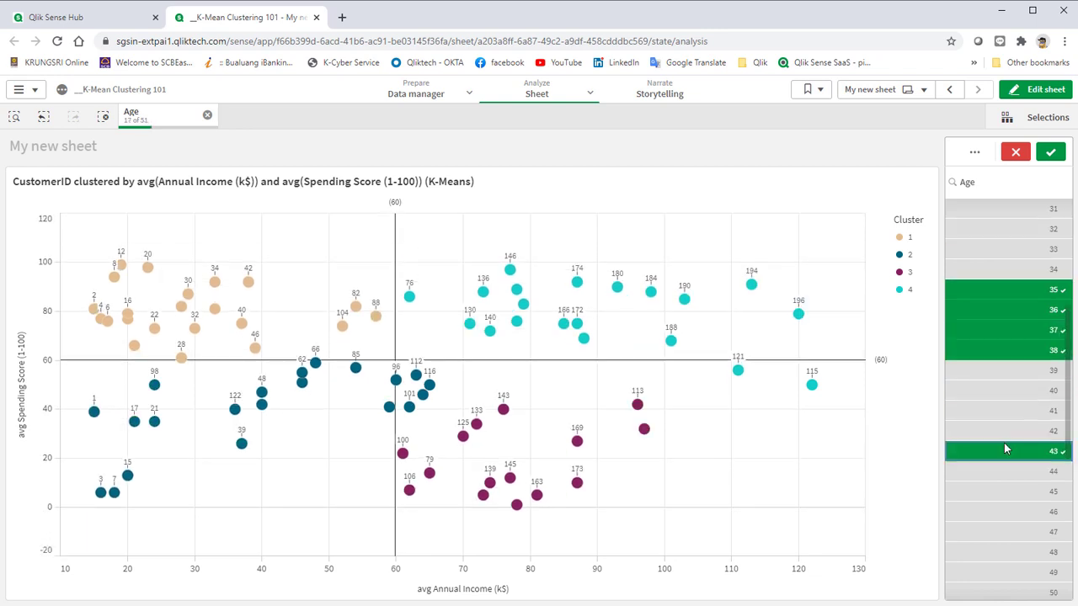
{"action": "left_click", "coordinate": [1011, 474]}
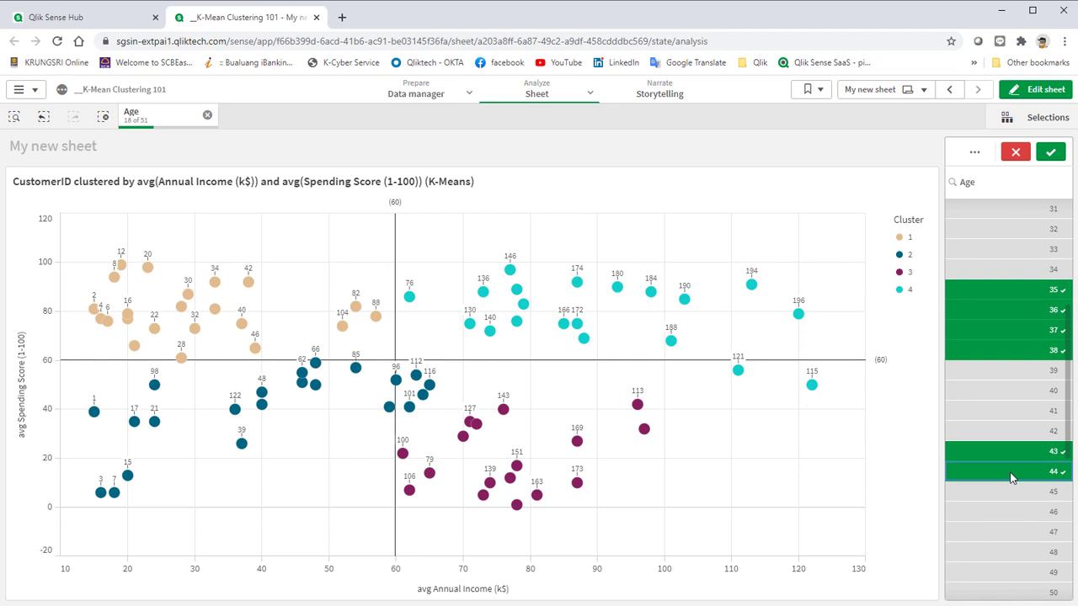
{"action": "left_click", "coordinate": [1011, 493]}
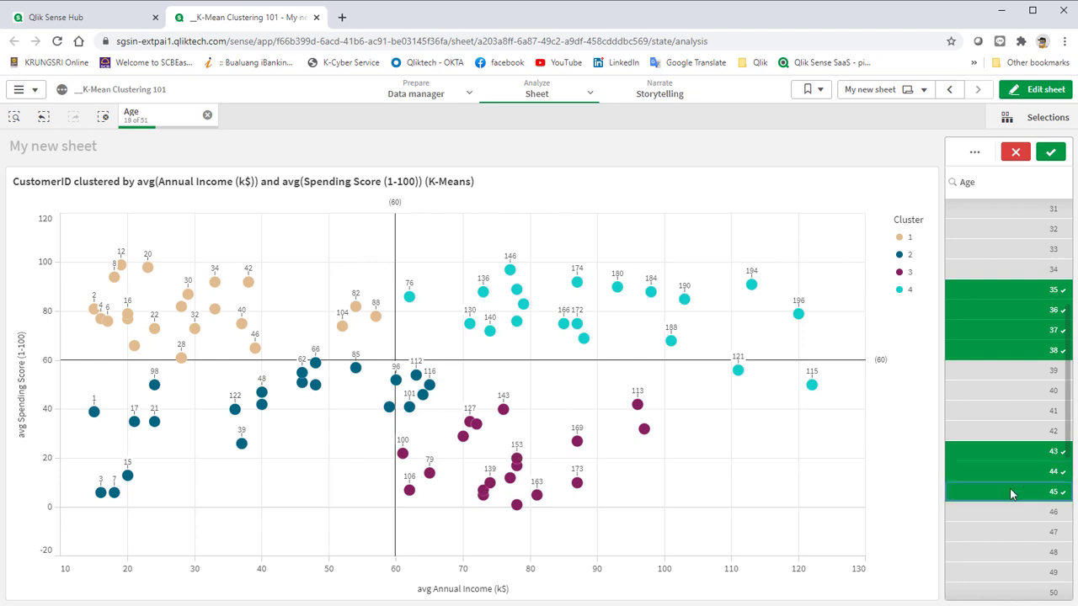
{"action": "scroll", "coordinate": [1009, 462], "scroll_direction": "down", "scroll_amount": 2}
{"action": "scroll", "coordinate": [1011, 465], "scroll_direction": "down", "scroll_amount": 4}
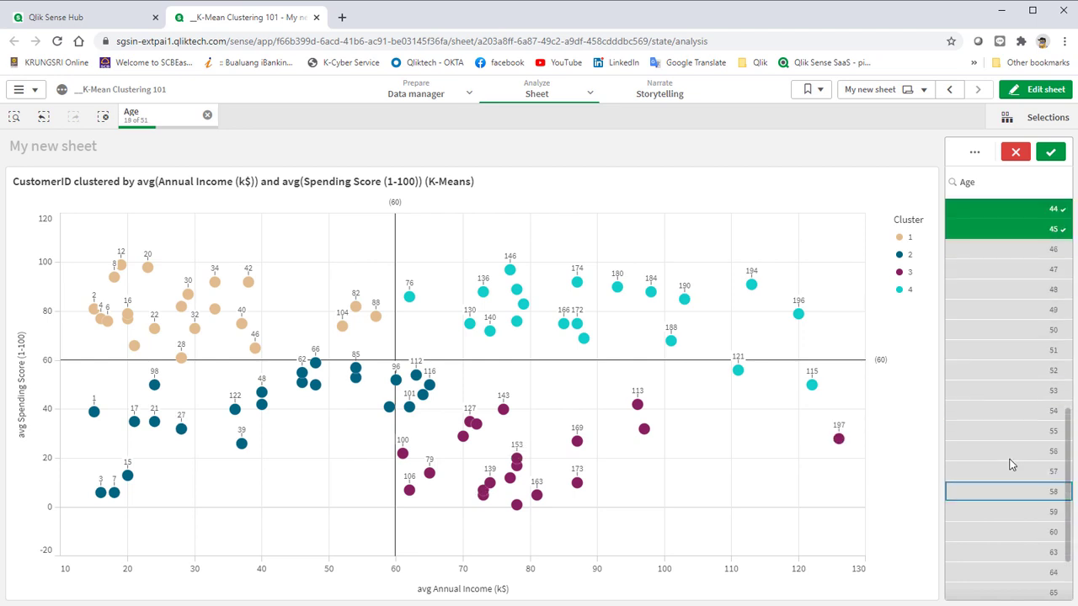
{"action": "left_click_drag", "start_coordinate": [1011, 464], "coordinate": [998, 542]}
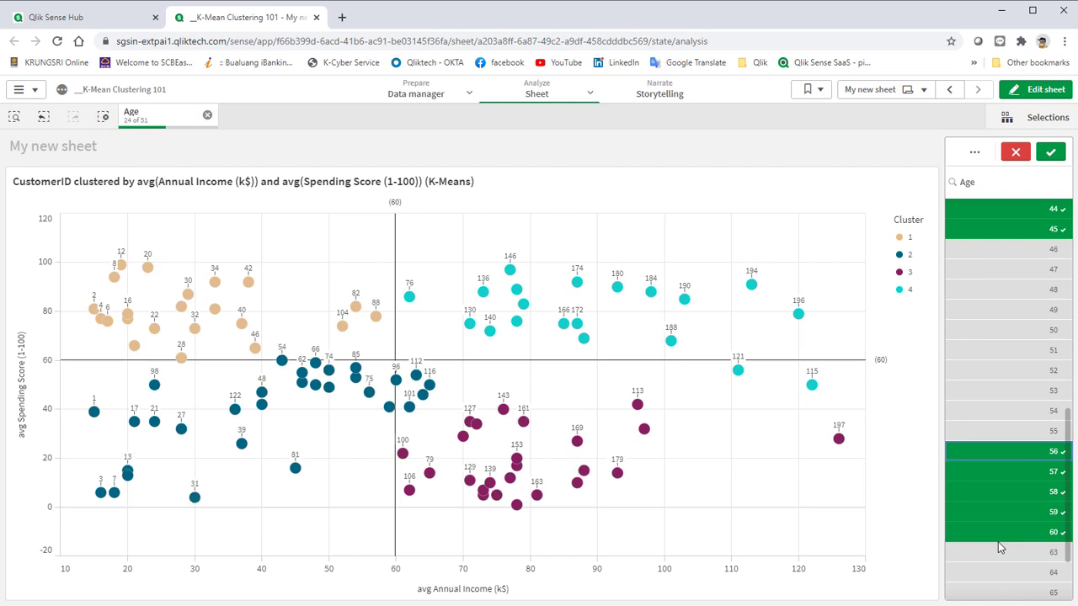
{"action": "left_click", "coordinate": [1008, 310]}
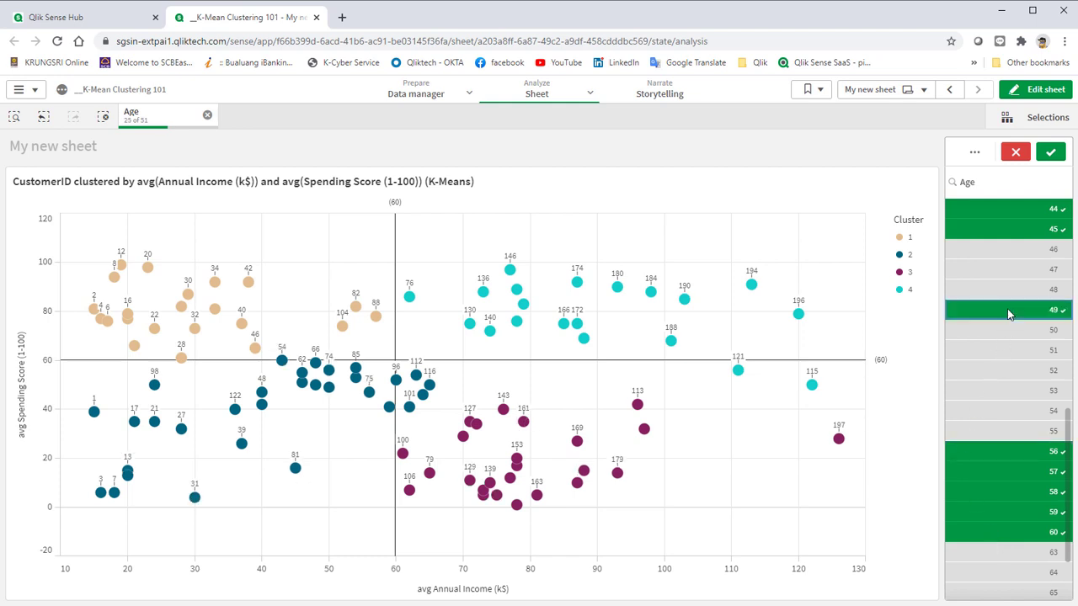